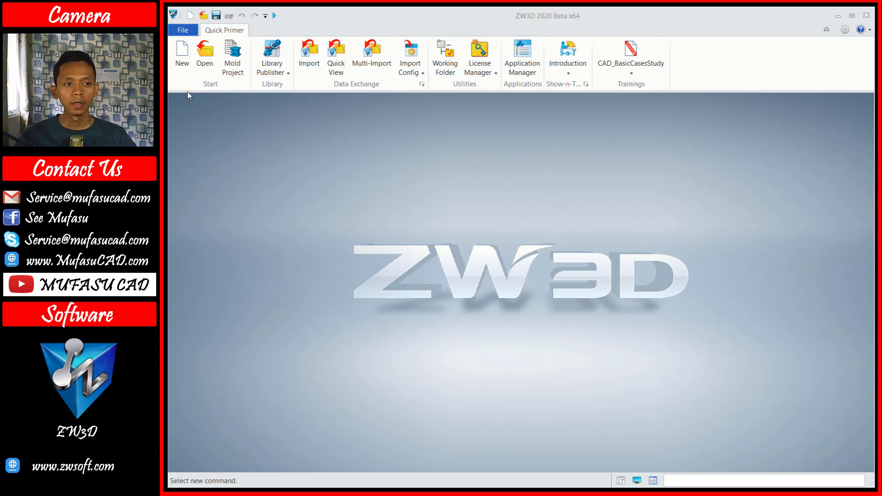
Step: Create a new part file and start a sketch on the XY plane
left_click(182, 53)
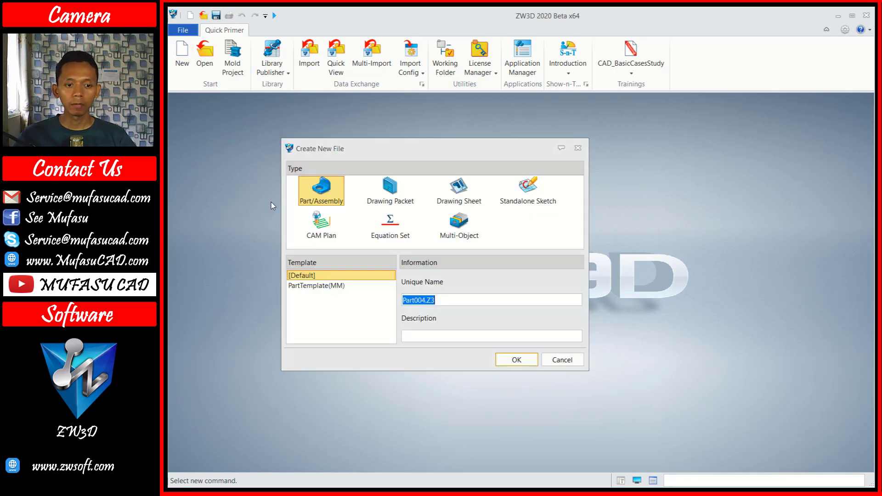
left_click(515, 360)
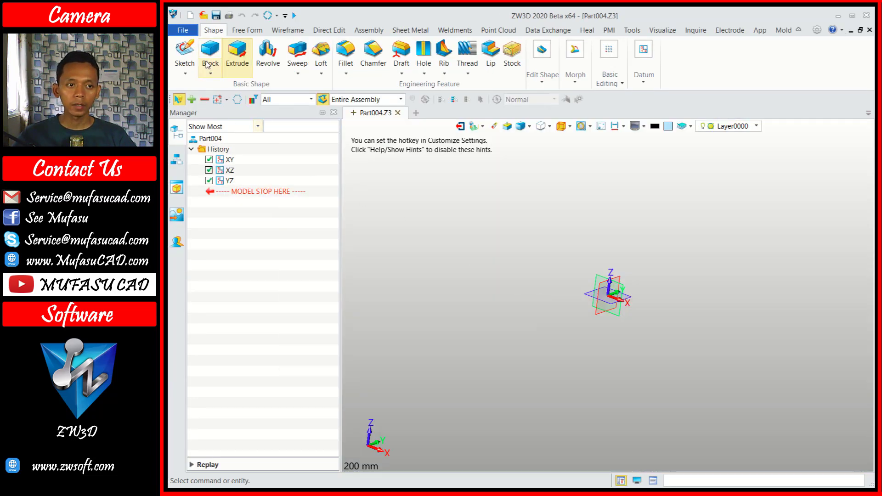
left_click(185, 51)
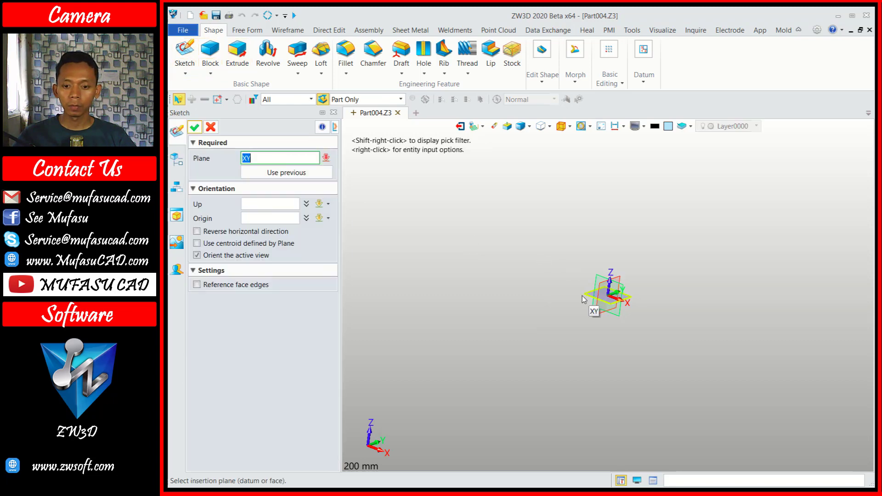
left_click(592, 306)
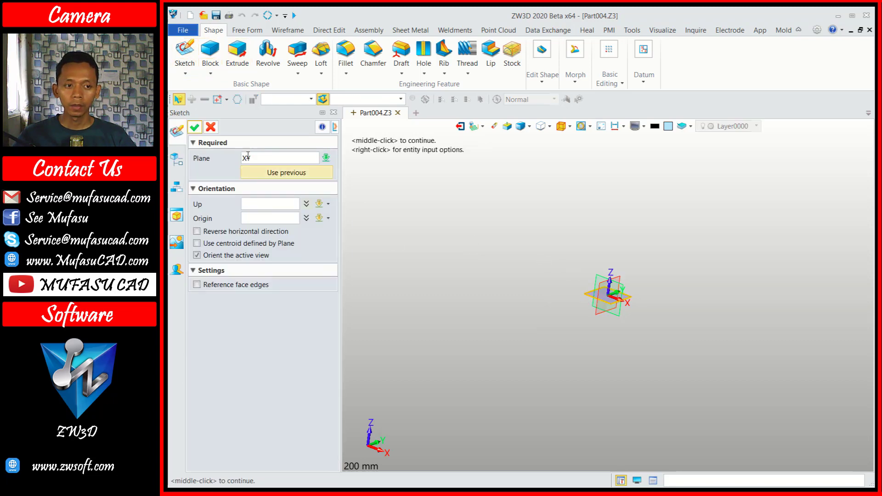
left_click(194, 127)
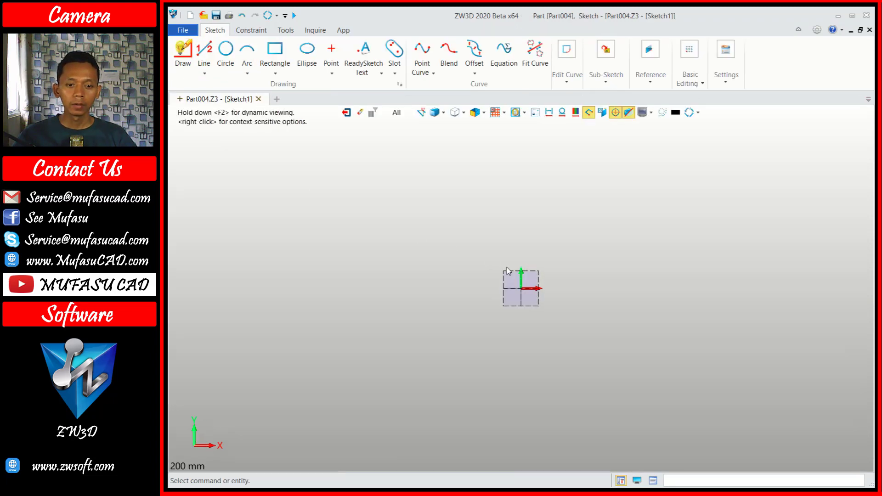
Step: Draw a rectangle with width 2 mm and height 60 mm
left_click(274, 51)
left_click(470, 318)
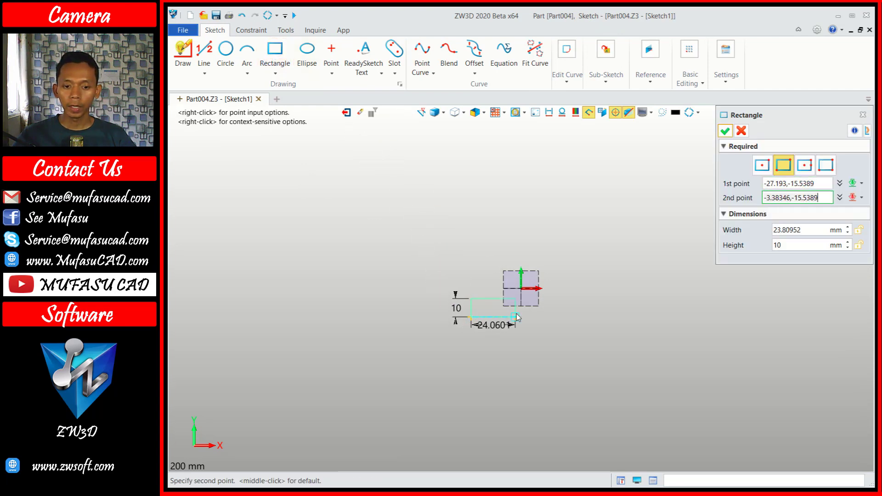
left_click(479, 157)
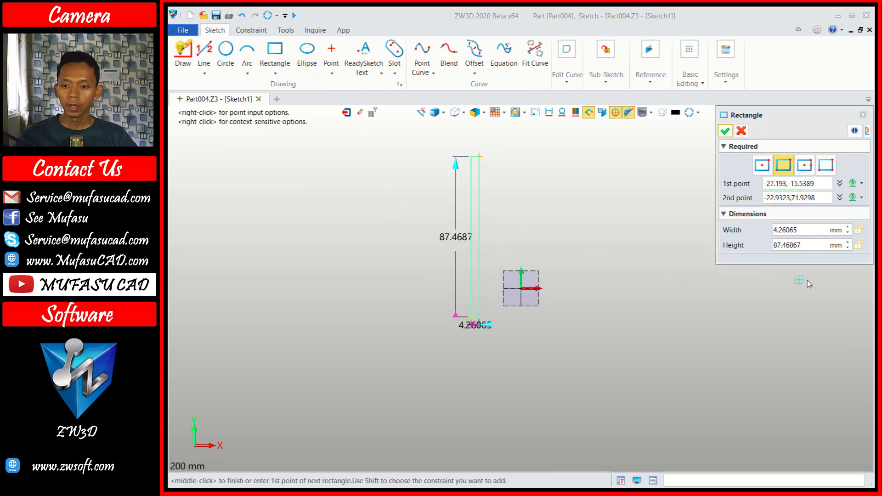
left_click(781, 229)
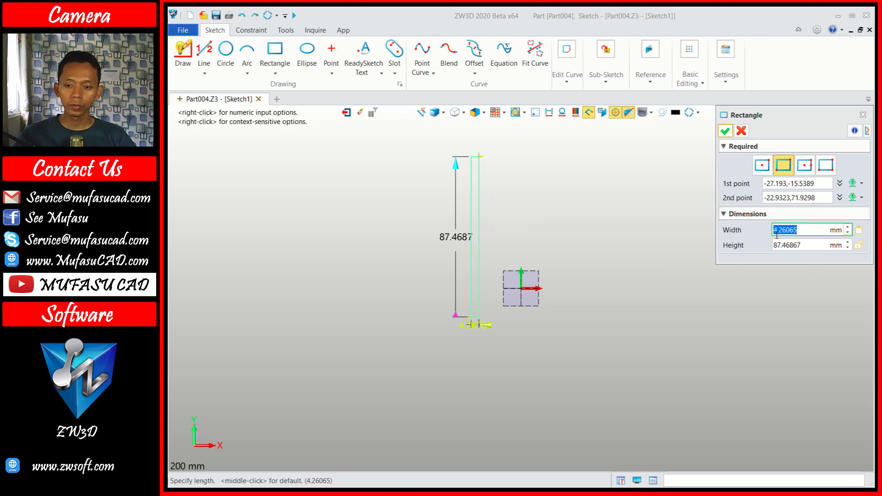
type("2")
left_click(812, 248)
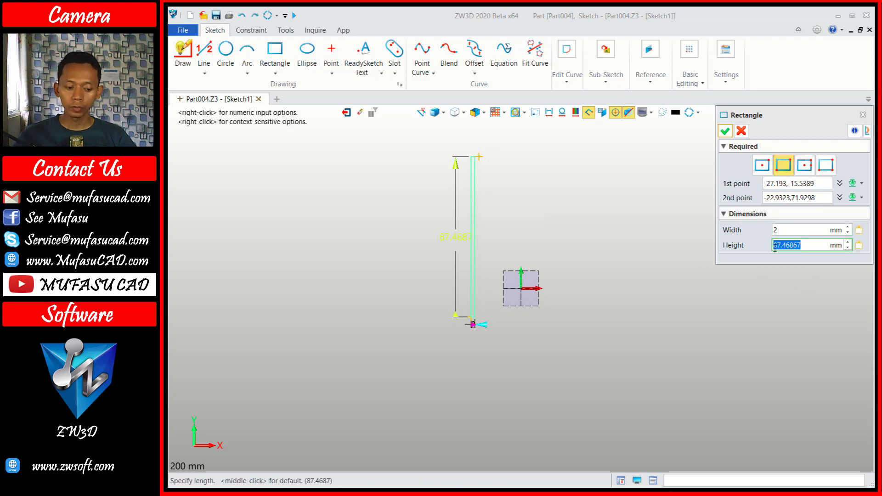
type("60")
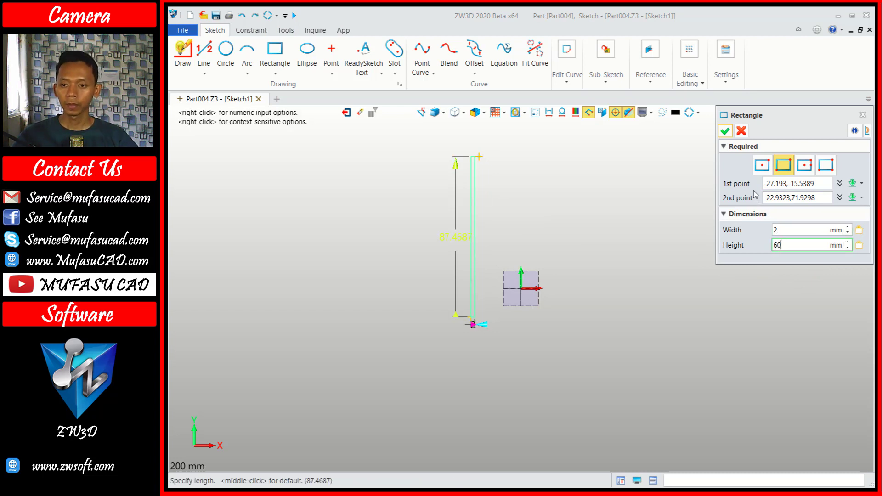
left_click(726, 133)
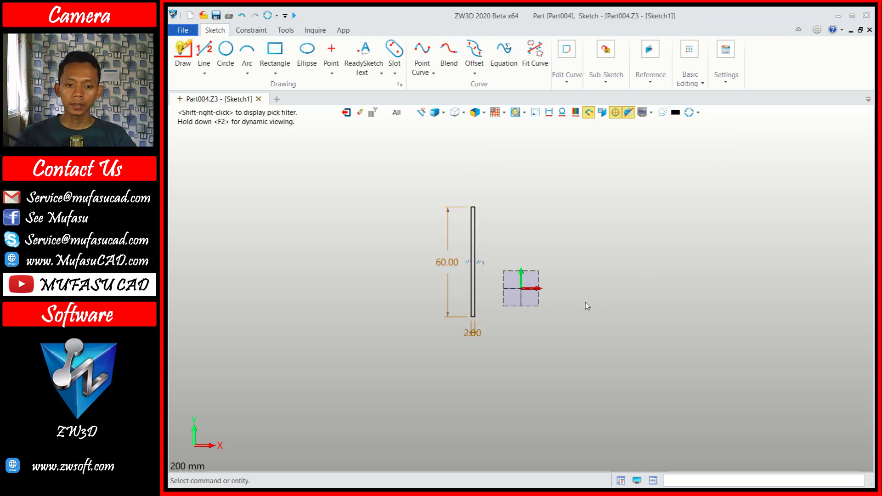
scroll(578, 305, "up", 1)
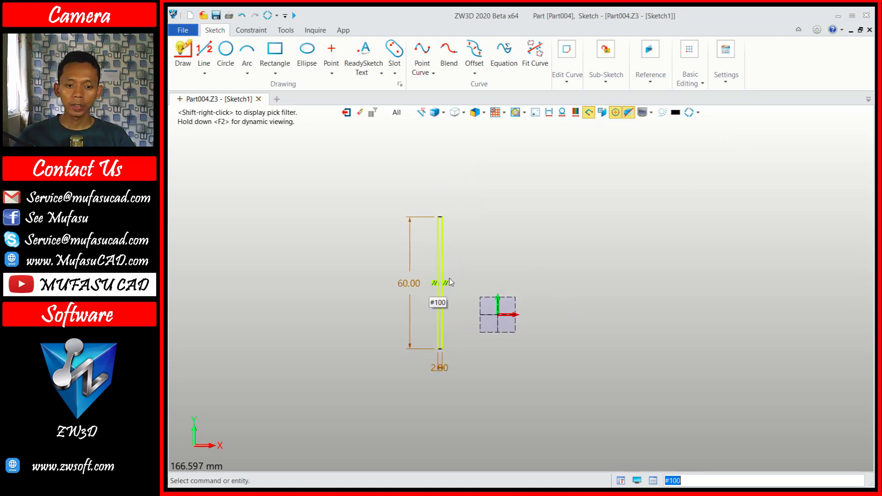
Step: Copy the 2 x 60 rectangle 120 mm along the X axis, then exit the sketch
left_click(694, 79)
left_click(714, 126)
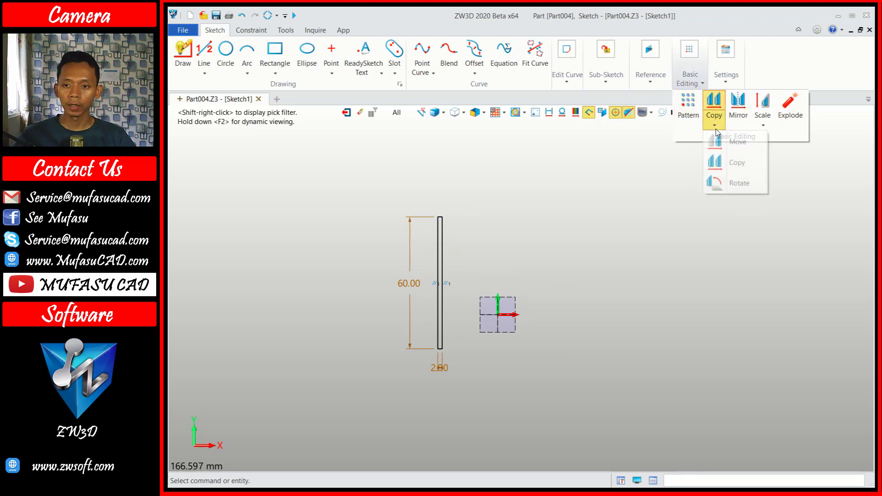
left_click(733, 163)
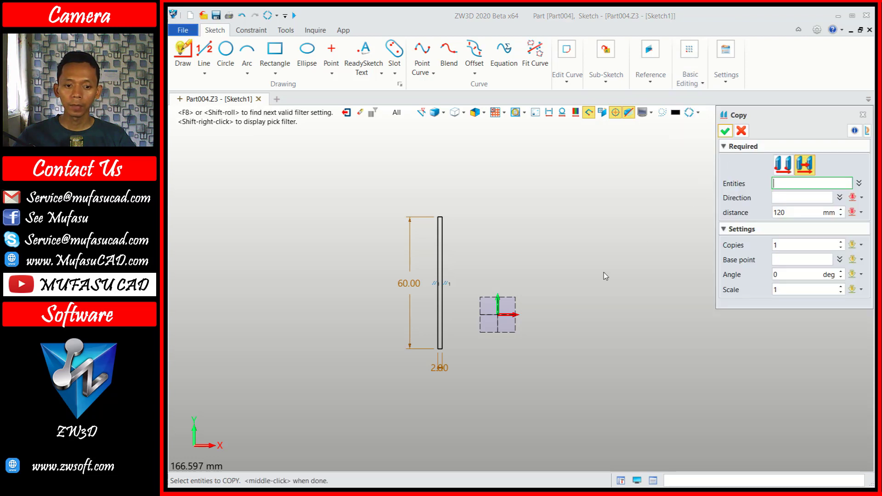
left_click_drag(493, 189, 416, 375)
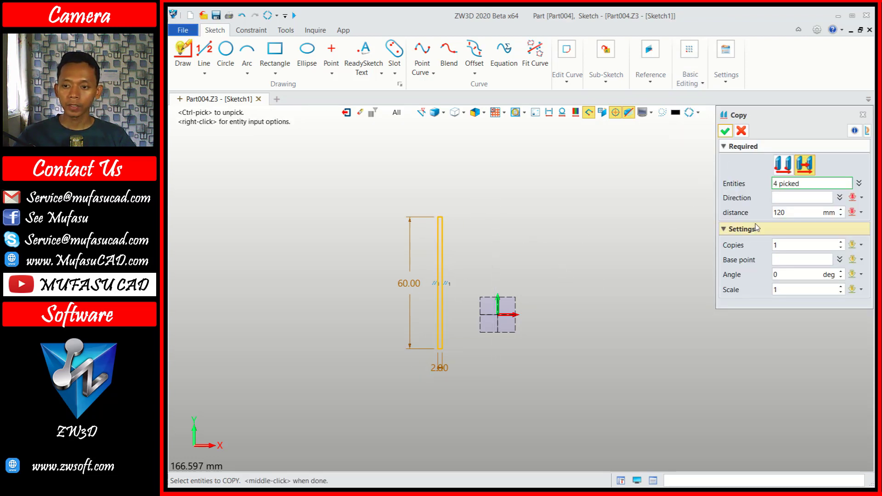
left_click(862, 198)
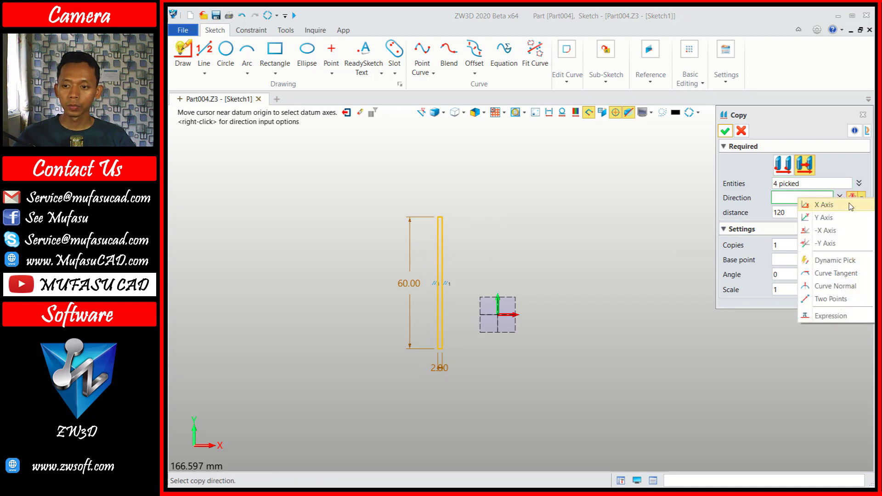
left_click(825, 205)
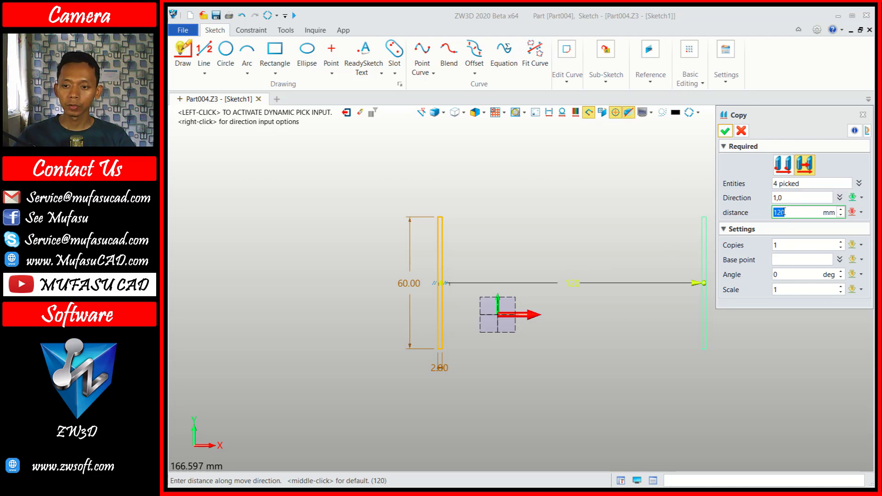
left_click(725, 131)
middle_click_drag(675, 228, 616, 223)
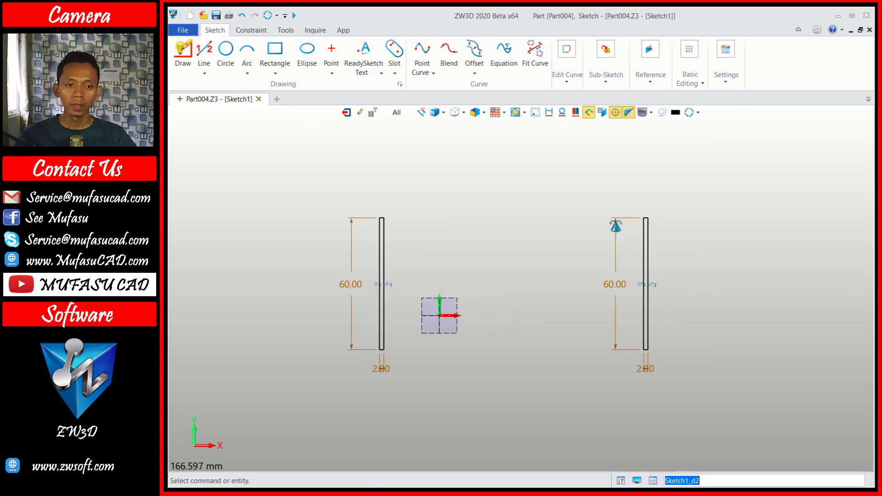
left_click(347, 113)
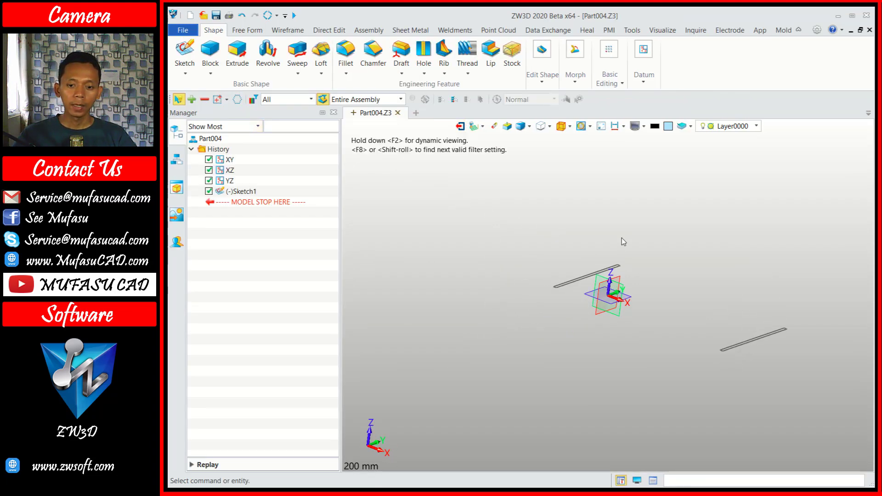
Step: Extrude Sketch1 75 mm to form the two upright side plates
left_click(237, 51)
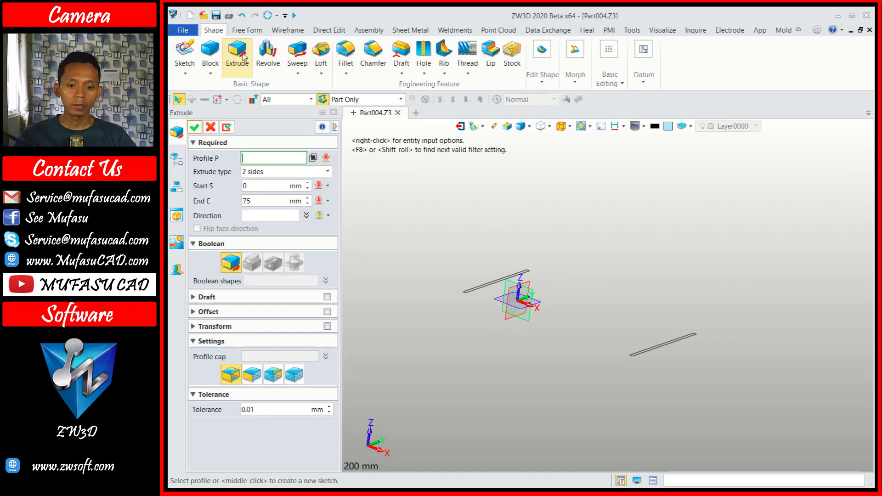
left_click(471, 290)
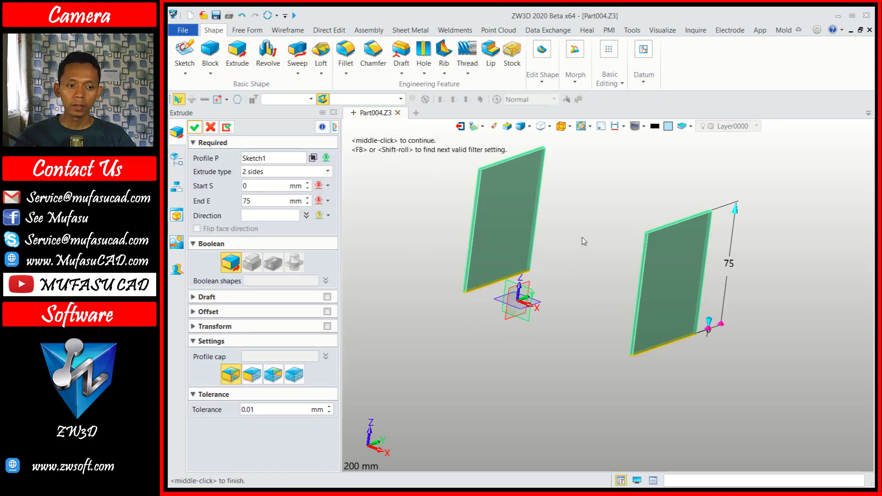
left_click(260, 202)
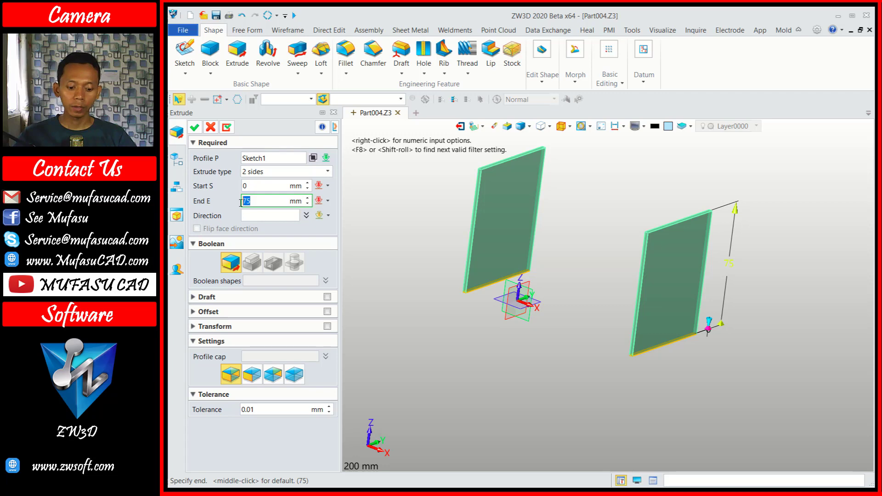
left_click(197, 129)
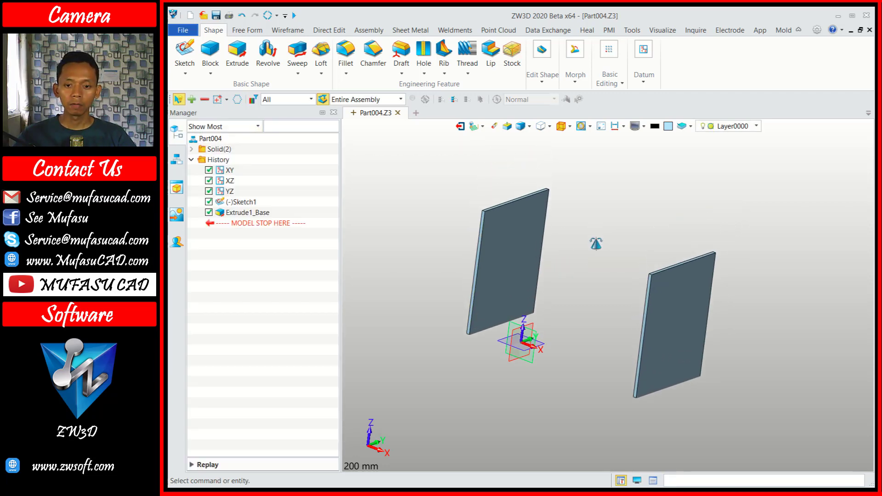
scroll(511, 207, "up", 2)
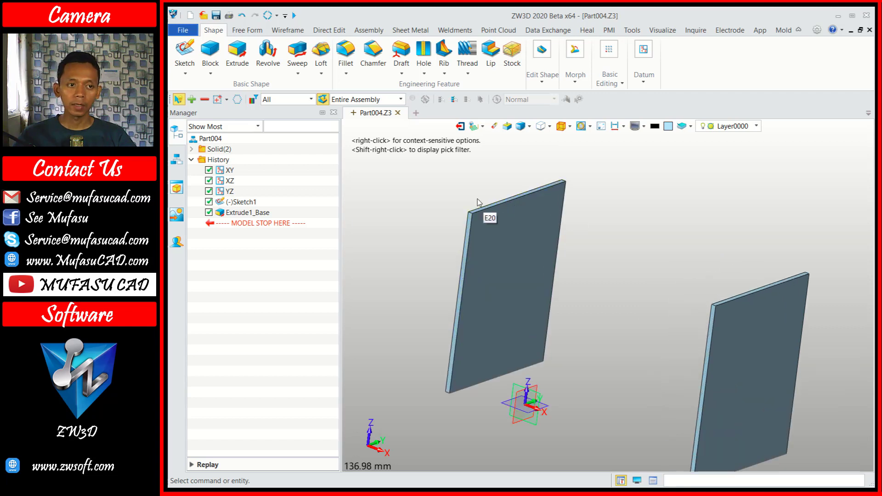
Step: Start a new sketch on the top face of a side plate
scroll(482, 208, "up", 2)
left_click(184, 51)
left_click(515, 237)
scroll(514, 232, "up", 2)
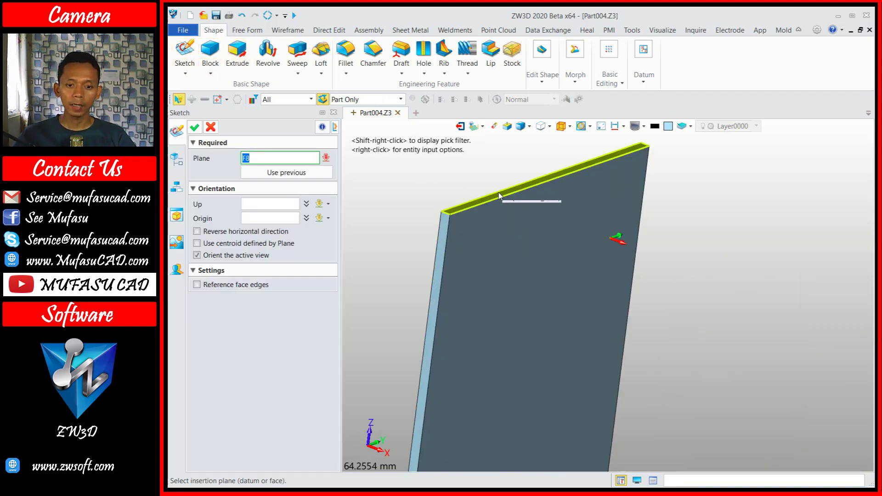
left_click(491, 196)
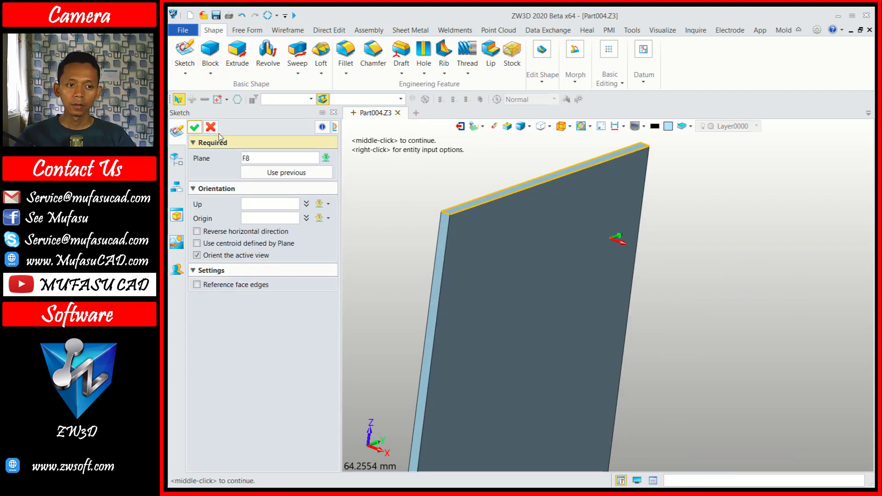
left_click(195, 127)
scroll(567, 209, "down", 3)
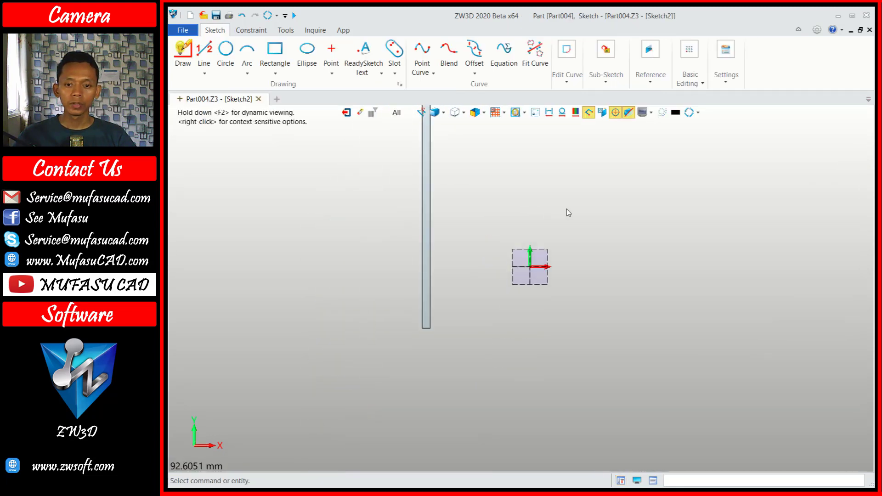
right_click_drag(600, 199, 470, 235)
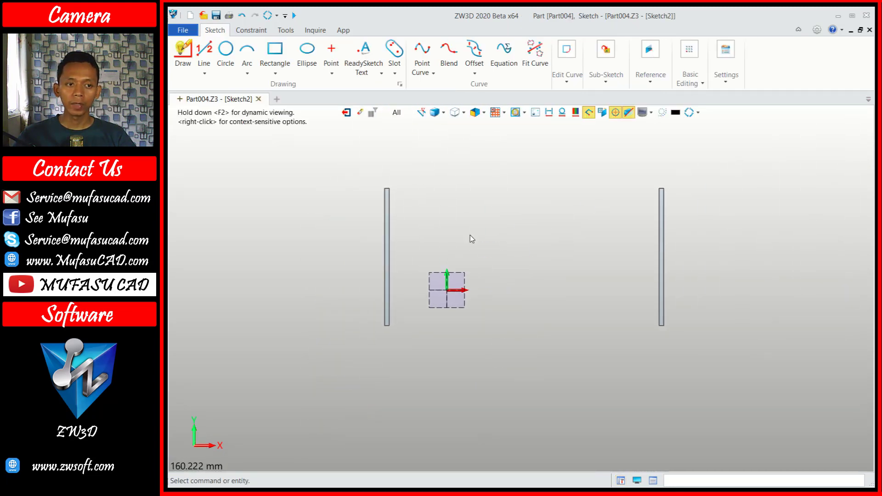
Step: Draw a 122 by 60 rectangle spanning both plates and exit the sketch
left_click(274, 53)
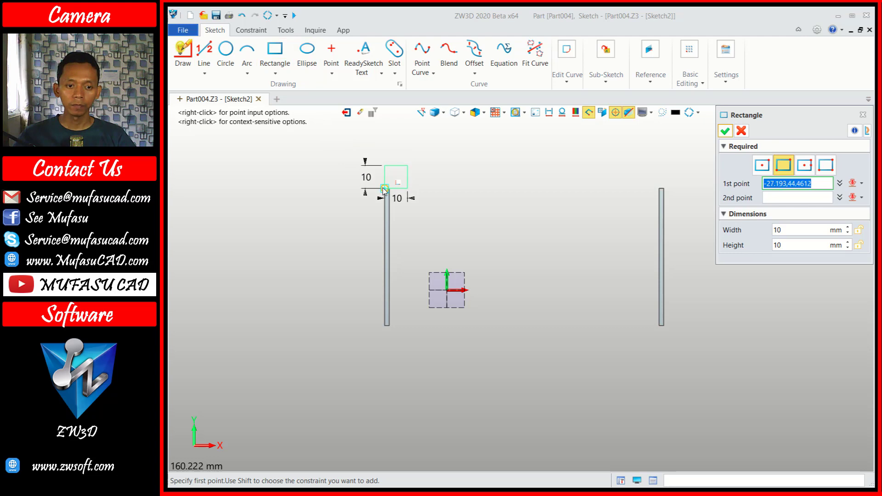
left_click(385, 188)
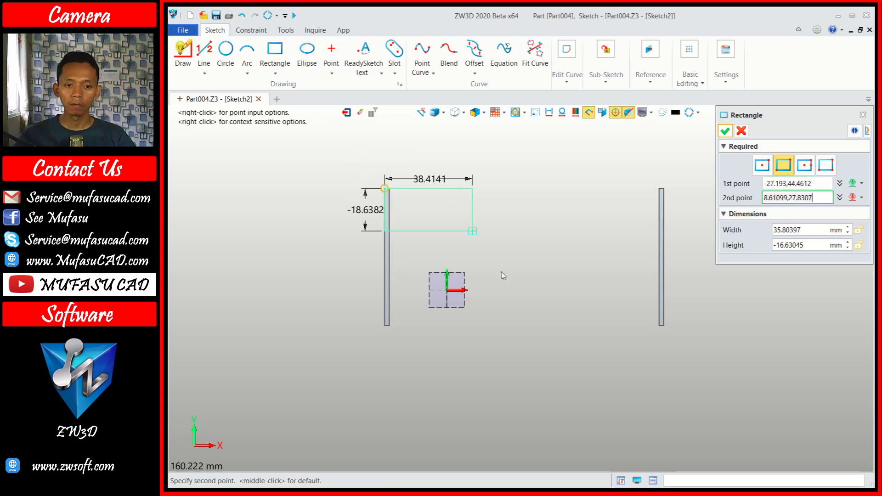
left_click(664, 326)
middle_click(574, 241)
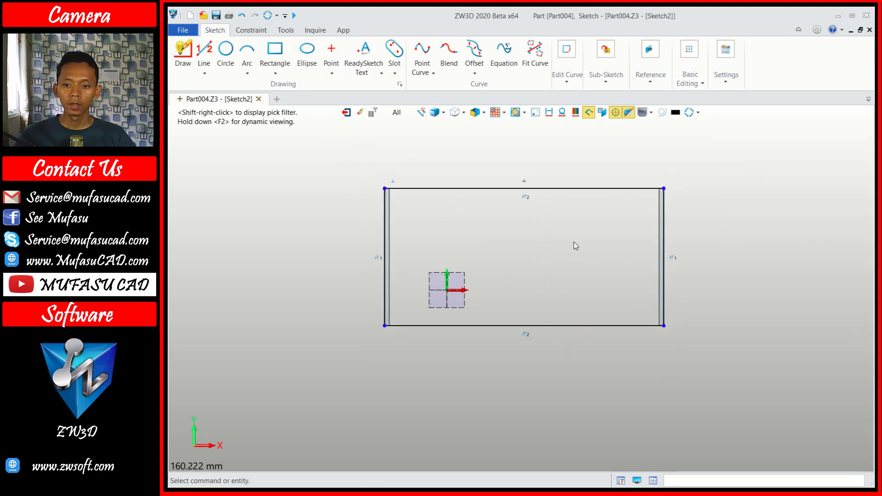
left_click(344, 114)
mouse_move(547, 211)
middle_mouse_down()
mouse_move(532, 226)
mouse_move(509, 226)
middle_mouse_up()
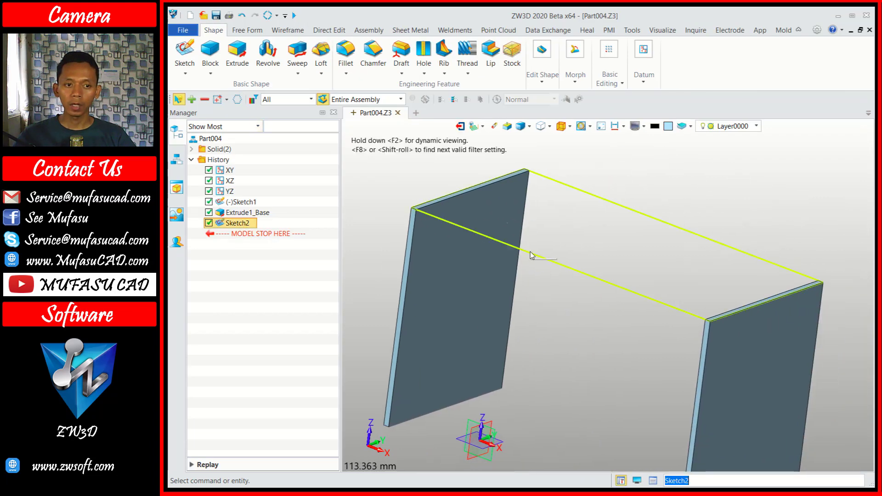
Step: Extrude Sketch2 with end distance -2 to create the 2 mm desktop slab
left_click(237, 52)
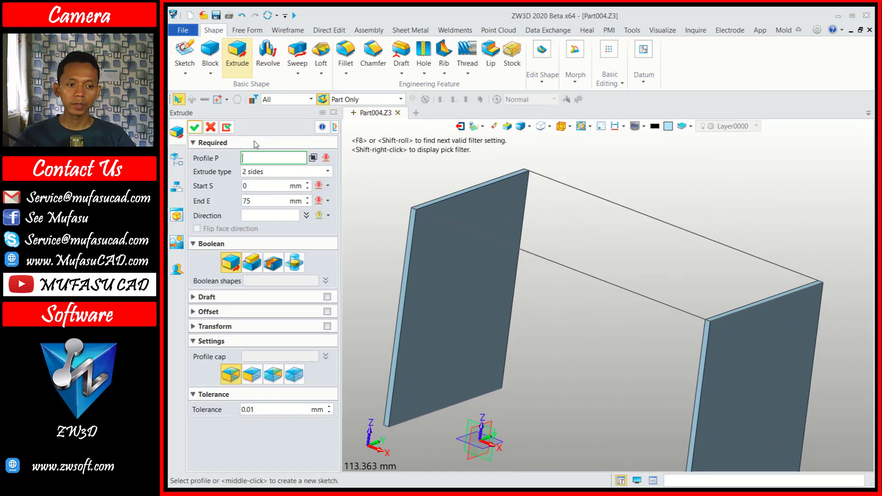
left_click(541, 254)
left_click(254, 201)
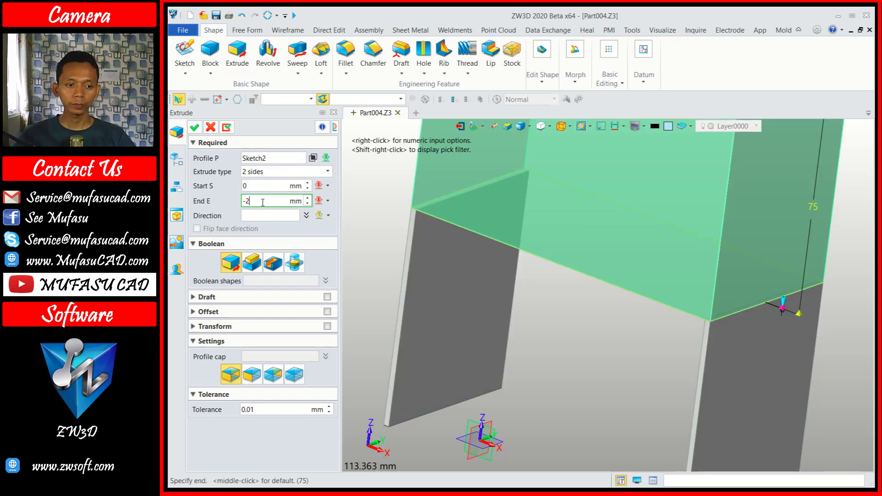
type("-2")
key("Return")
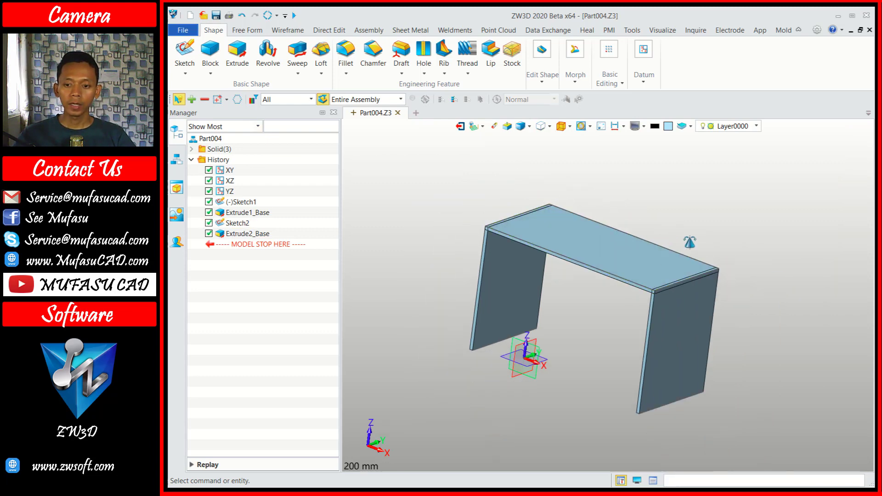
middle_click_drag(689, 242, 585, 258)
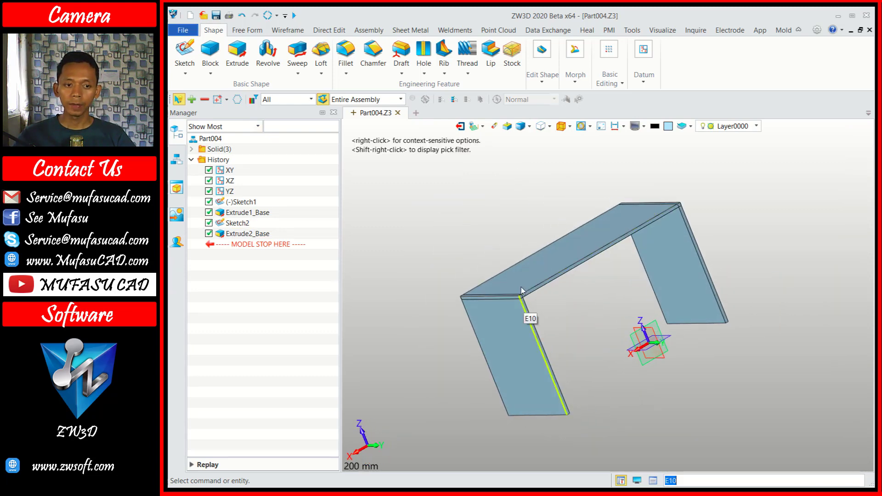
Step: Start a new sketch on the front leg's narrow face F5
scroll(522, 290, "up", 2)
left_click(184, 50)
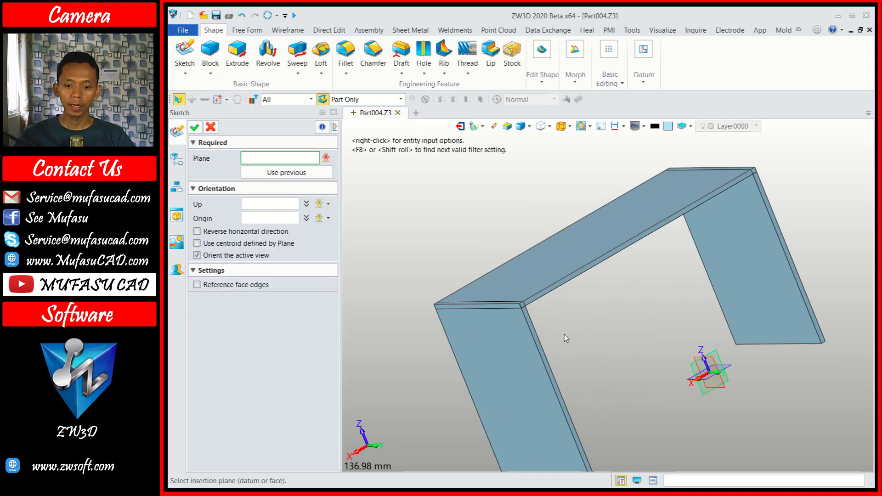
scroll(564, 338, "up", 3)
left_click(504, 337)
scroll(613, 309, "down", 5)
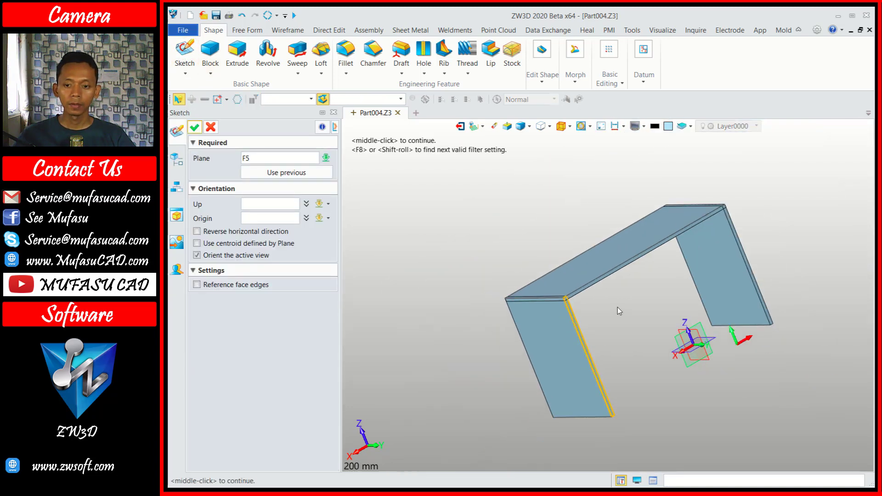
middle_click(417, 230)
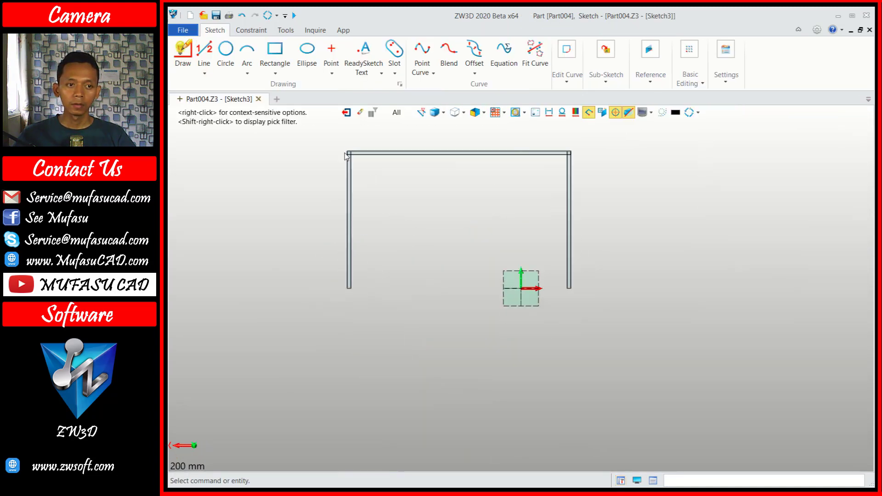
Step: Draw a 122 by 50 rectangle from the top-left corner across to the right leg
left_click(280, 51)
middle_click_drag(473, 213, 478, 258)
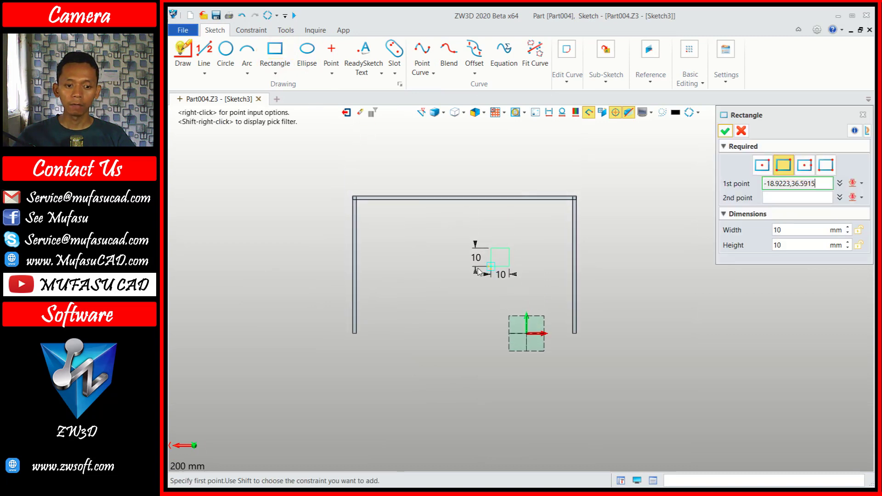
scroll(404, 322, "up", 1)
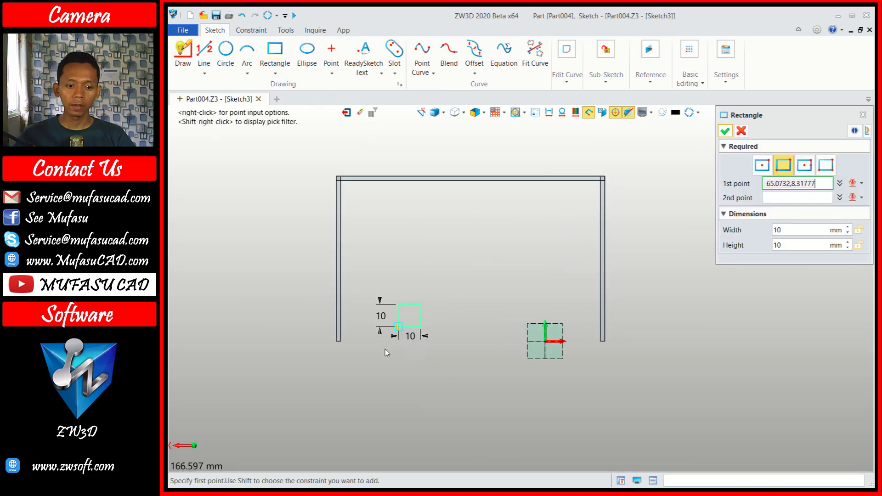
left_click(340, 175)
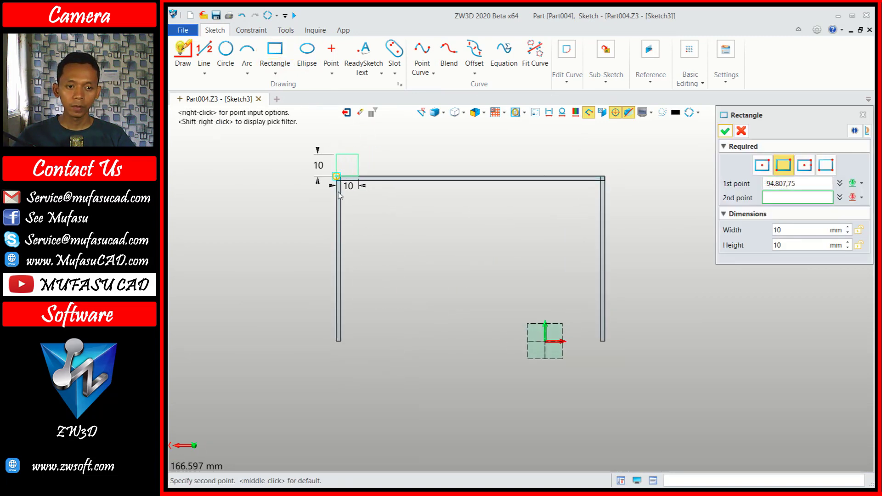
left_click(606, 289)
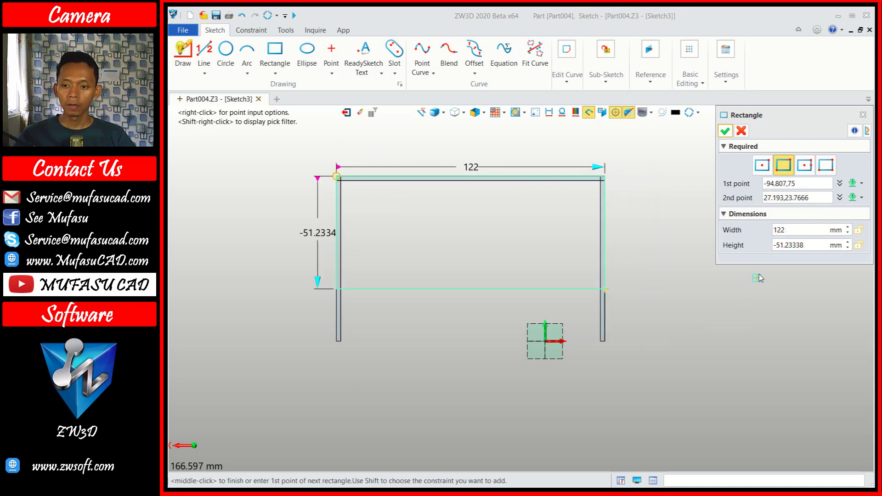
left_click_drag(818, 247, 752, 247)
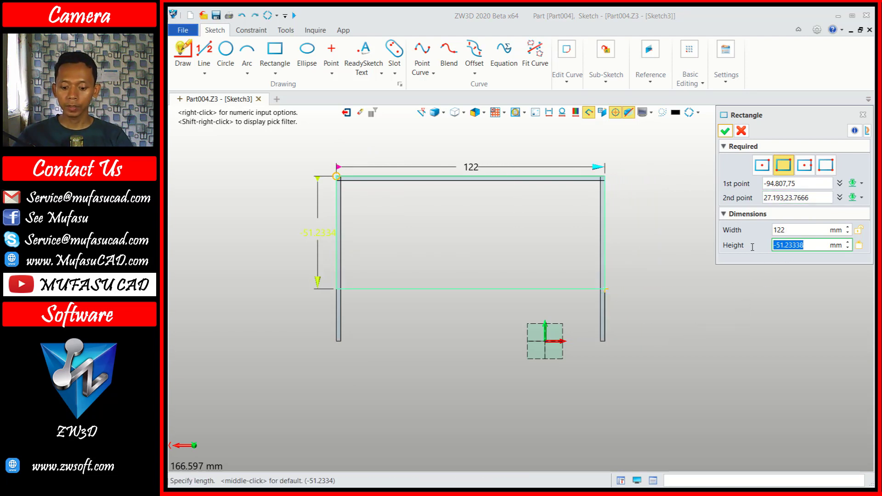
type("-50")
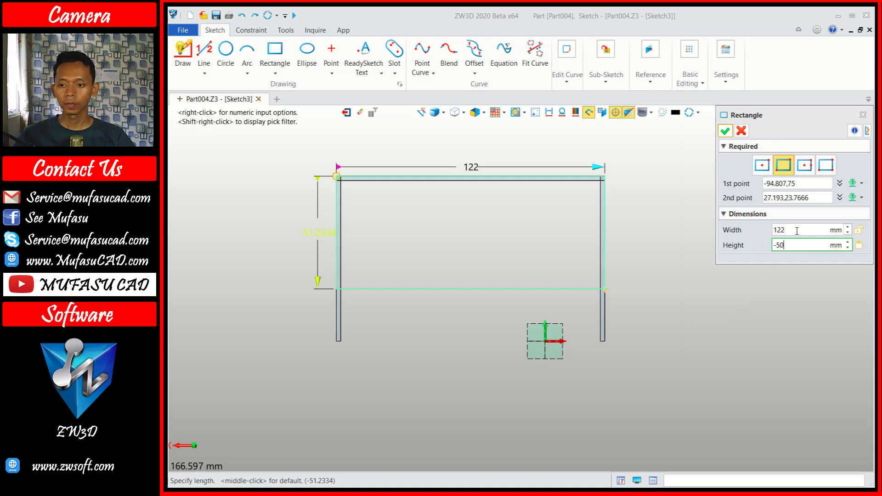
left_click(797, 231)
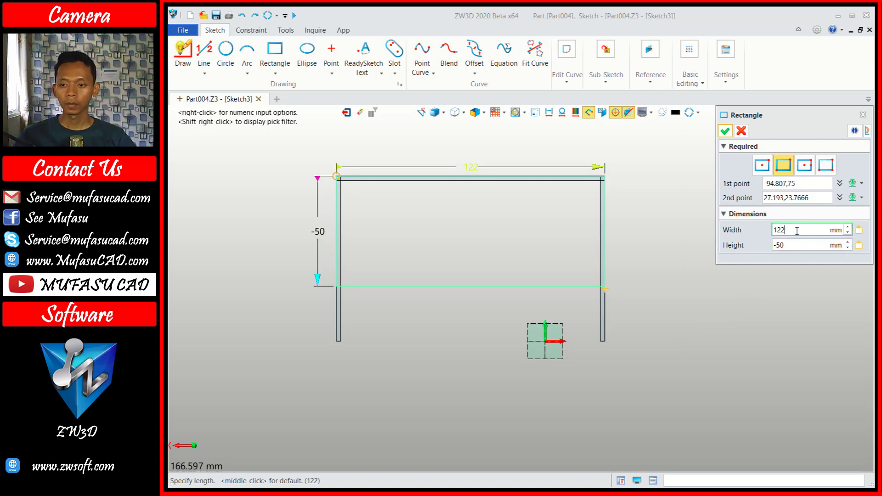
left_click(725, 131)
Step: Exit the sketch and extrude Sketch3 2 mm into the front panel
left_click(346, 112)
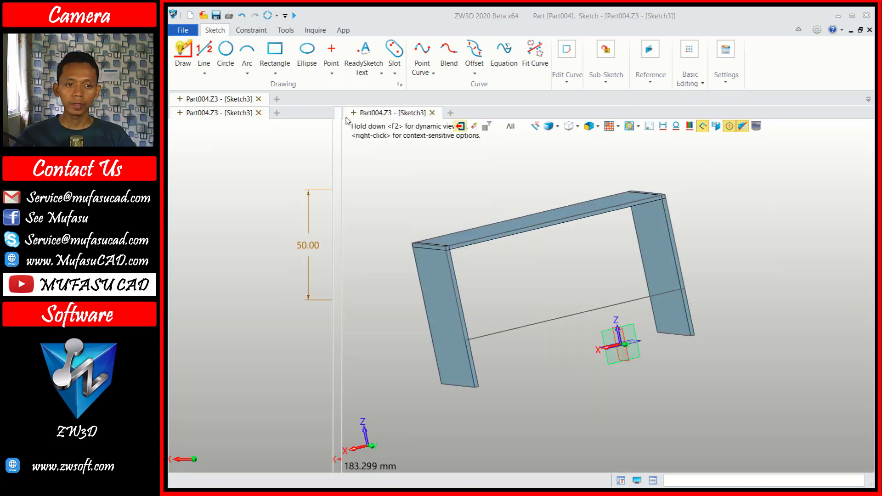
left_click(234, 52)
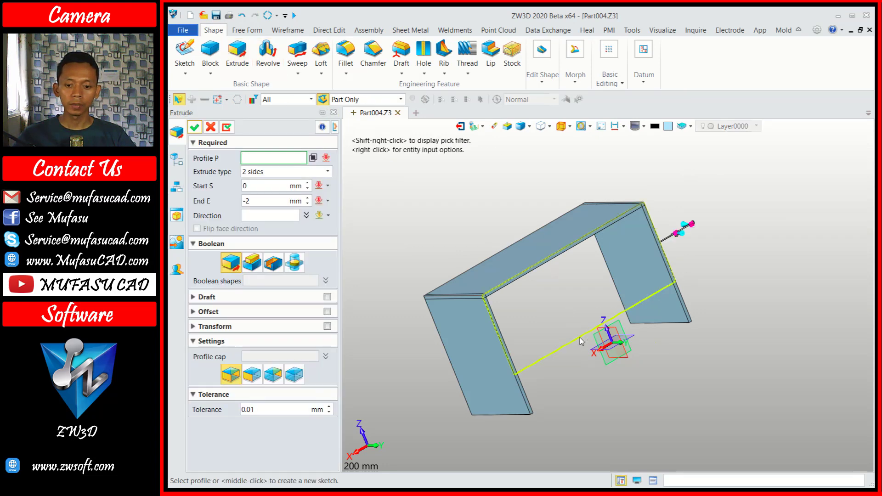
left_click(554, 290)
middle_click(555, 290)
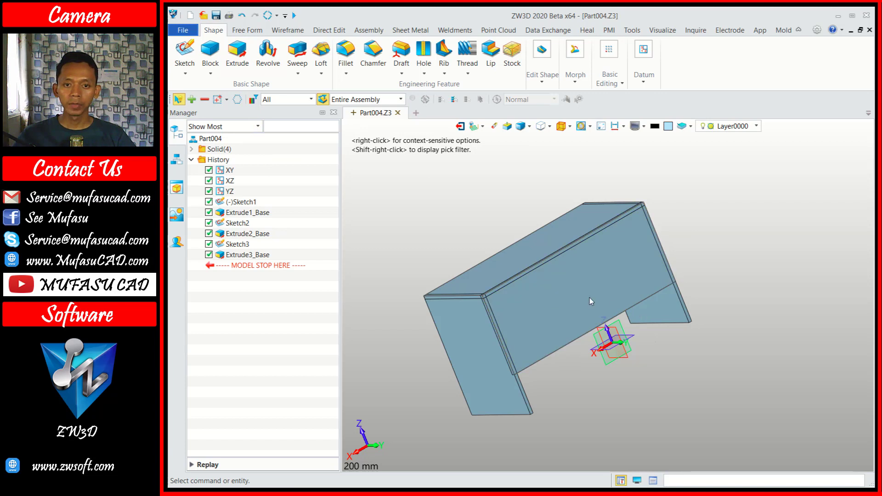
Step: Combine the desktop slab, front panel and both legs into one solid
left_click(542, 69)
left_click(636, 115)
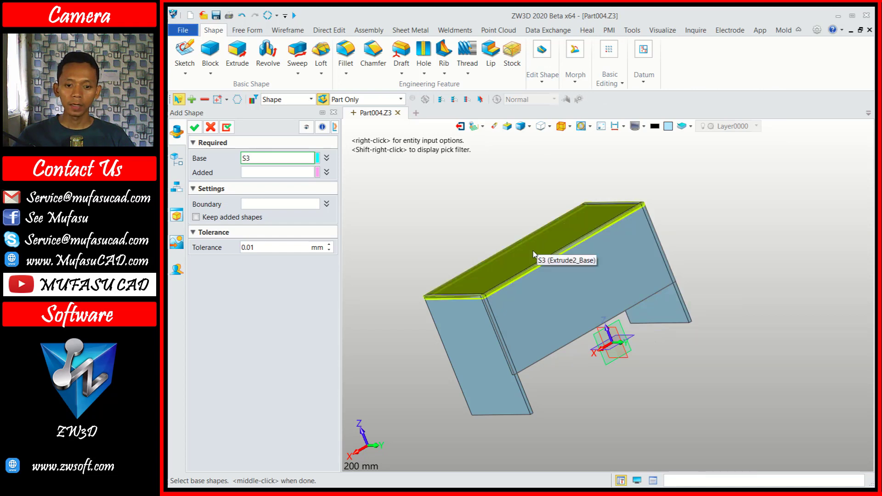
left_click(533, 253)
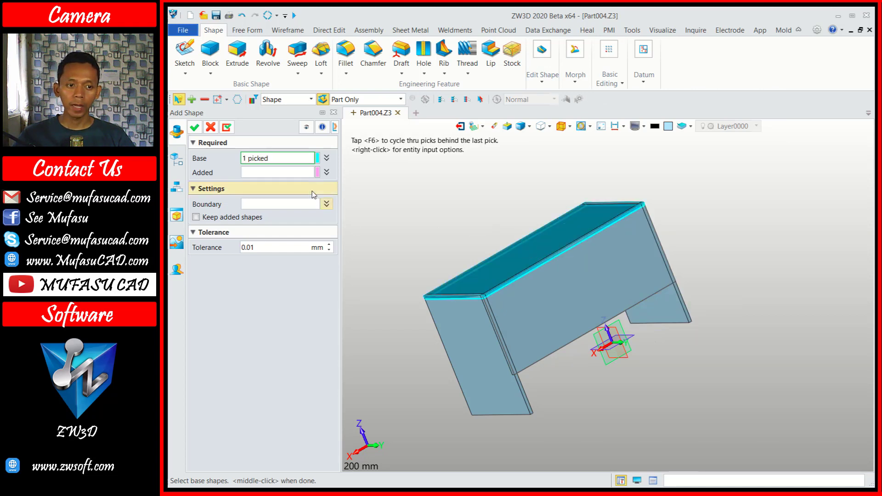
left_click(288, 171)
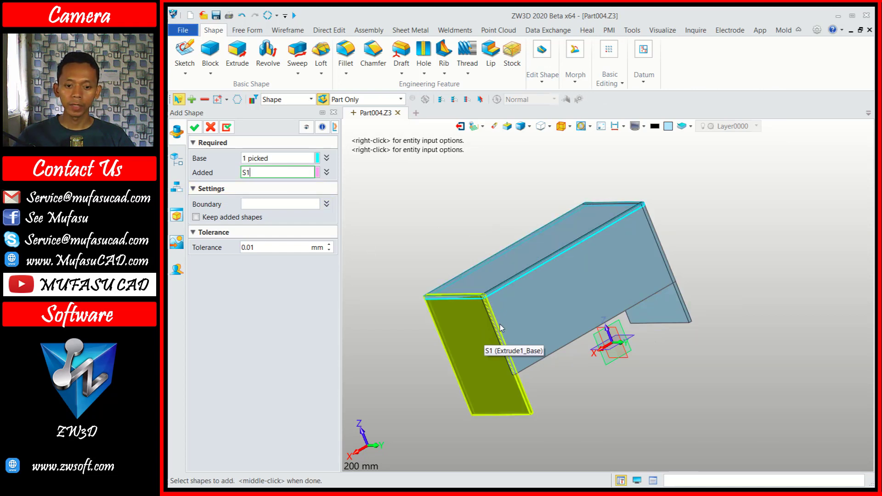
left_click(602, 290)
left_click(657, 314)
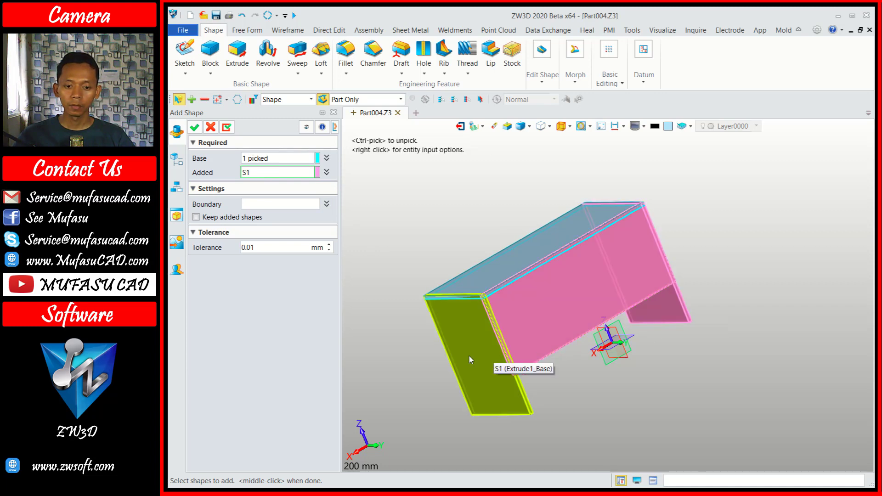
left_click(475, 341)
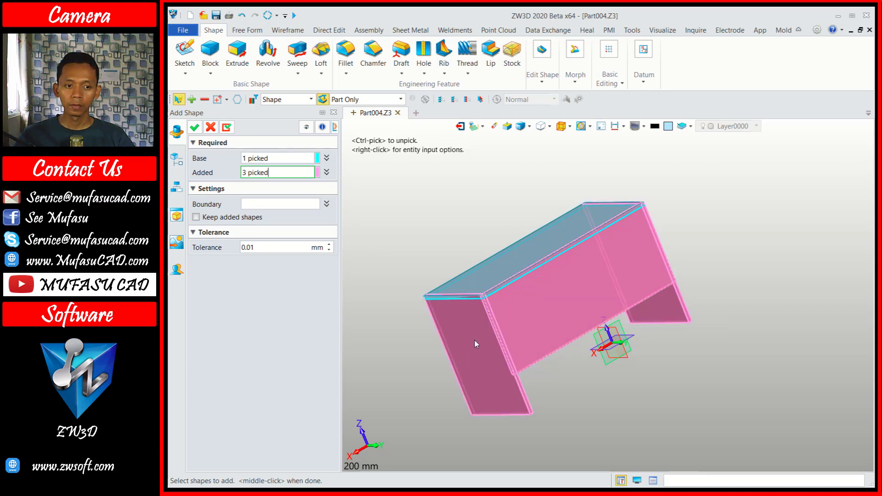
left_click(195, 128)
Step: Start a new sketch on the right leg's side face F16 with the cabinet outline in view
middle_click_drag(511, 349, 549, 326)
key("ctrl+Right")
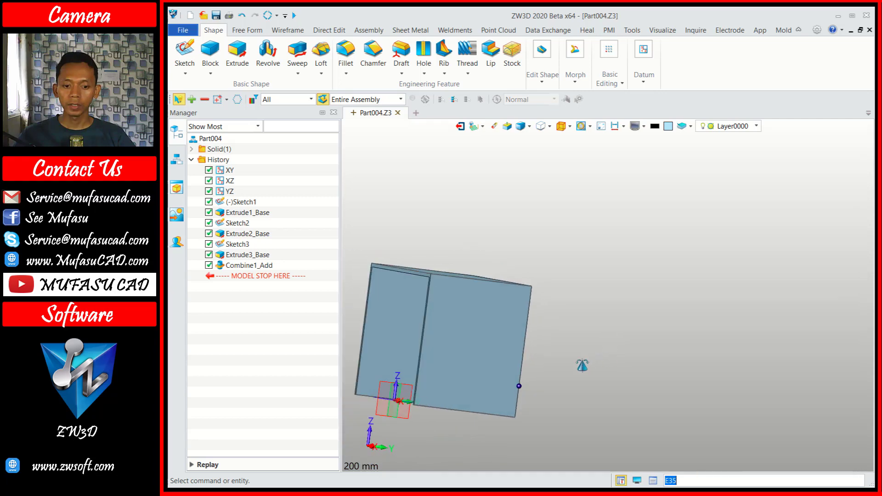
middle_click_drag(447, 325, 404, 234)
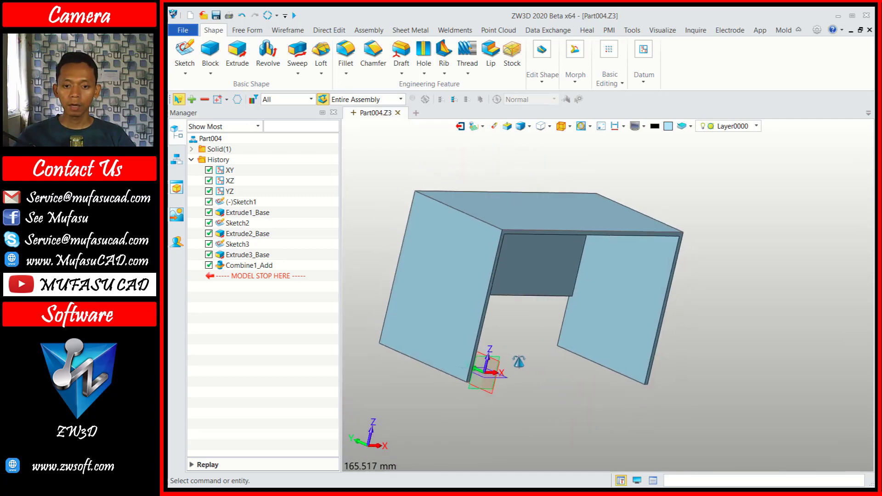
key("F12")
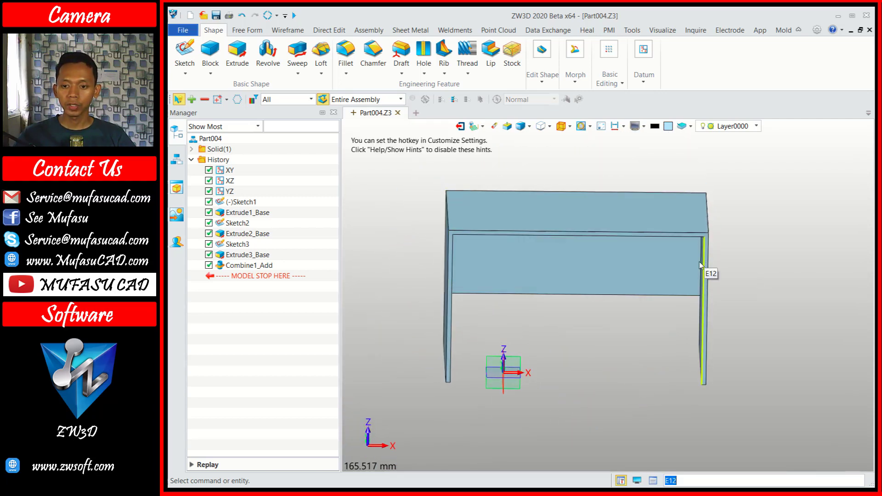
scroll(732, 273, "up", 2)
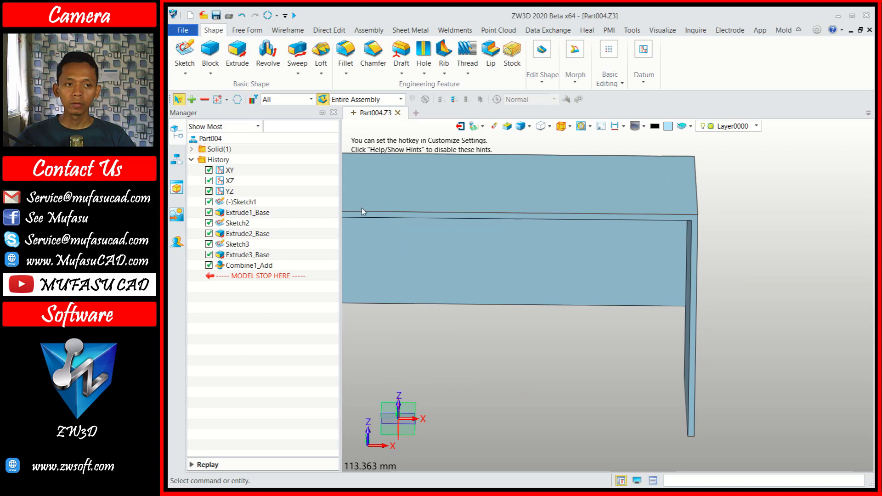
left_click(184, 51)
scroll(717, 258, "up", 2)
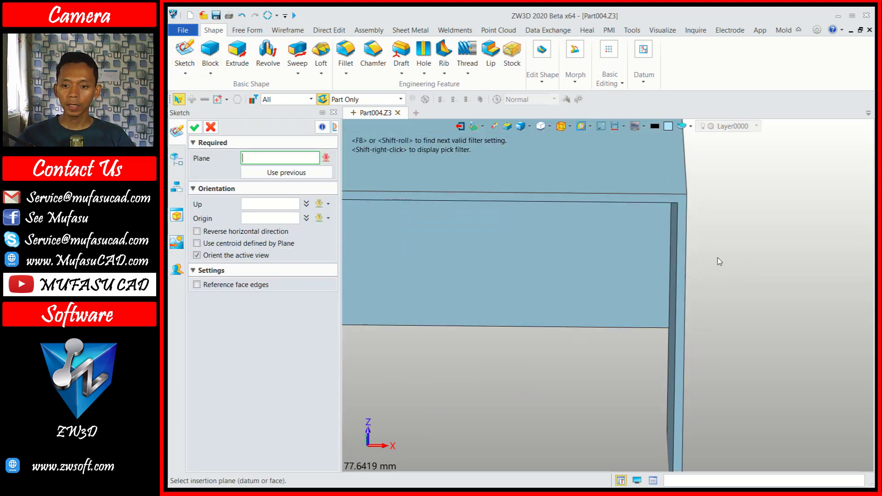
left_click(682, 269)
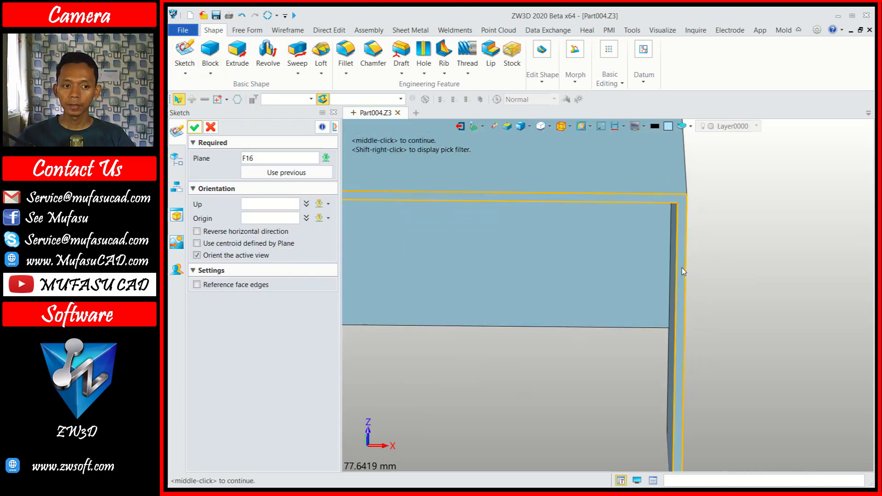
left_click(194, 127)
scroll(615, 349, "down", 3)
mouse_move(619, 356)
middle_mouse_down()
mouse_move(558, 274)
mouse_move(513, 282)
middle_mouse_up()
Step: Draw a 40 by 64 rectangle from the bottom-left inner corner and select its bottom edge
left_click(275, 49)
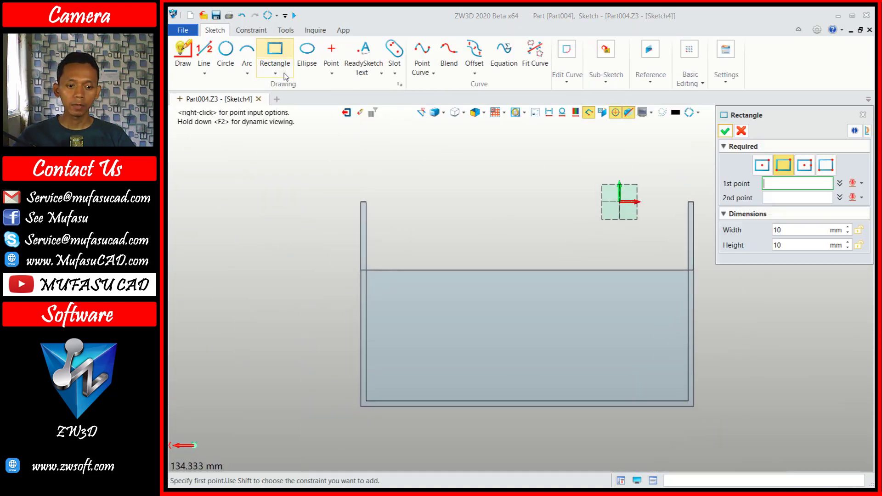
left_click(367, 400)
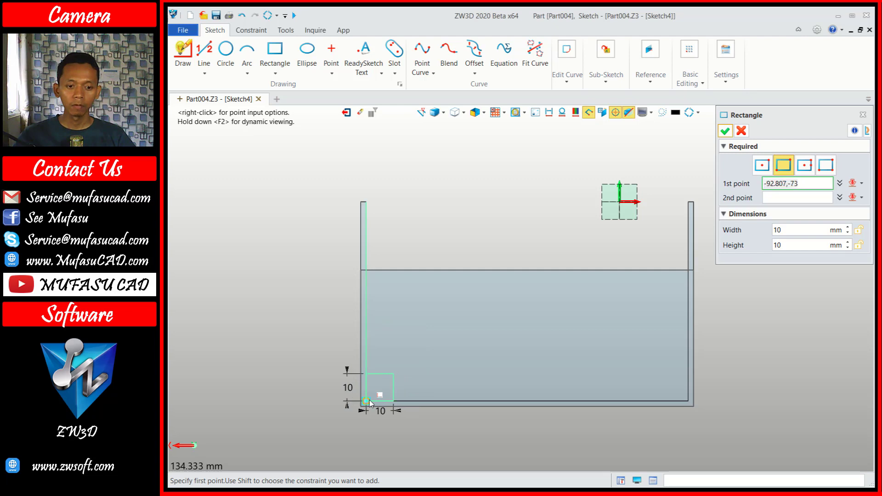
left_click(472, 219)
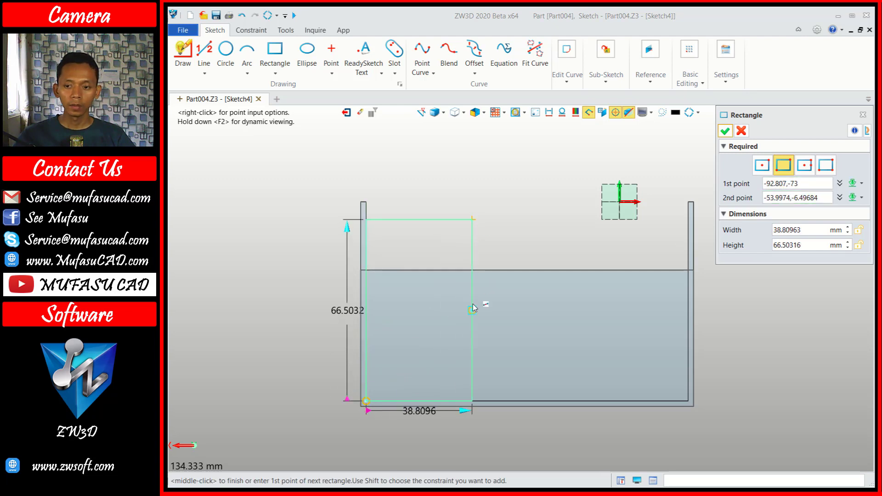
left_click(823, 230)
type("40")
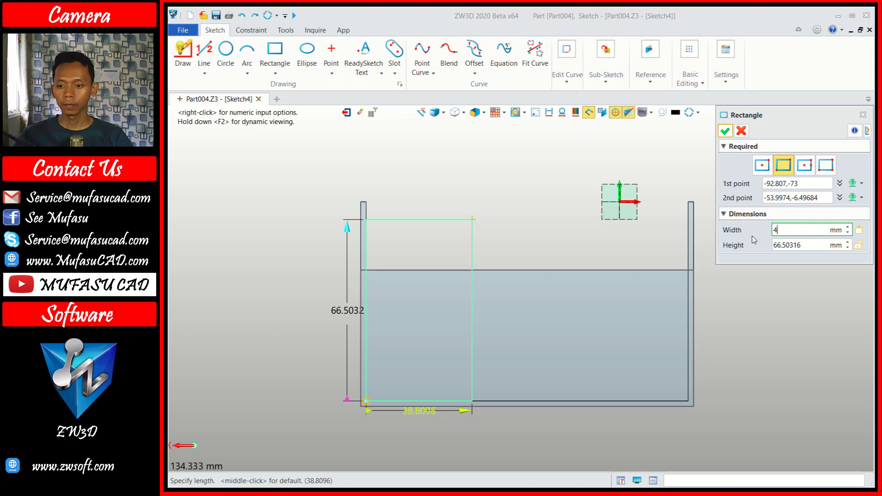
left_click(811, 247)
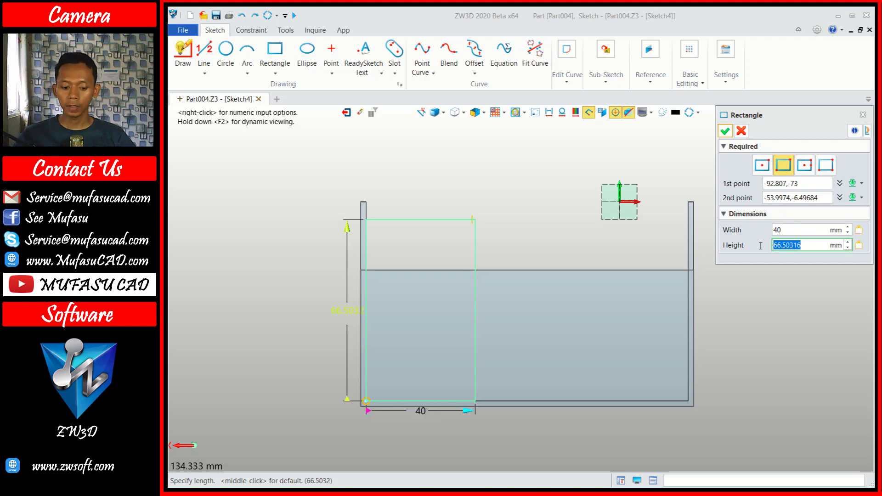
type("6")
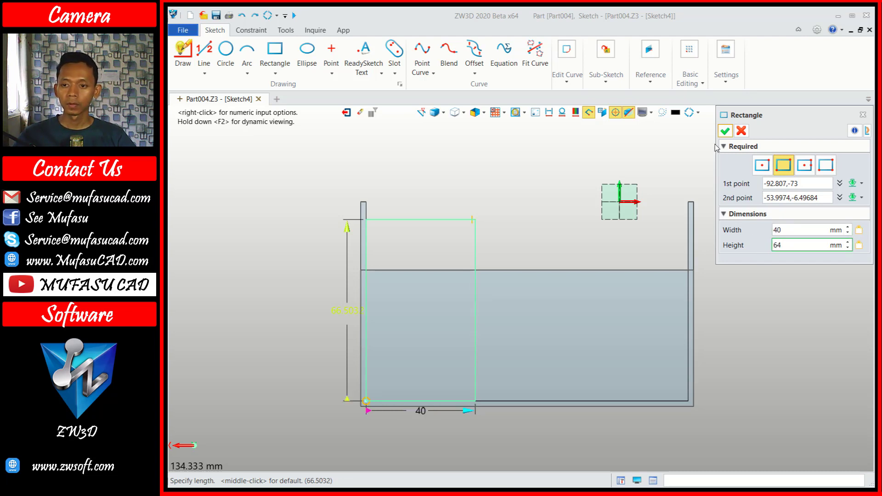
type("4")
left_click(725, 131)
scroll(391, 368, "up", 1)
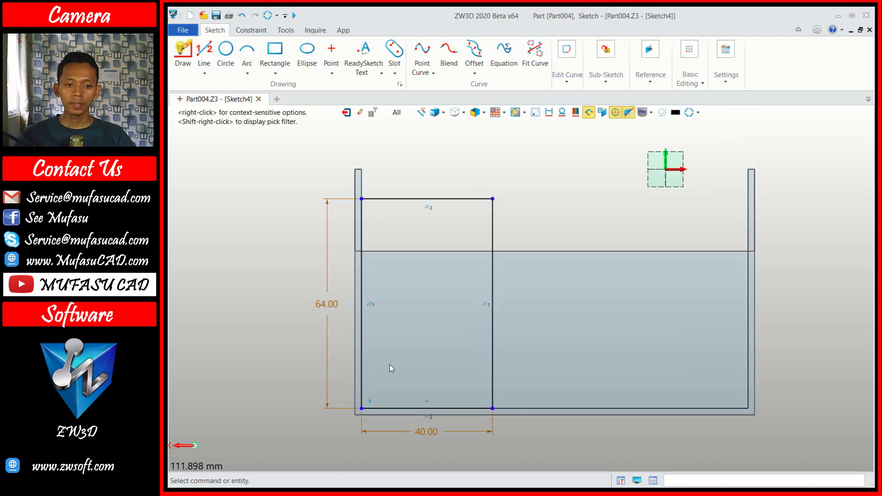
left_click(418, 408)
Step: Offset all four rectangle edges 2 mm inward to create the inner rectangle
left_click(475, 54)
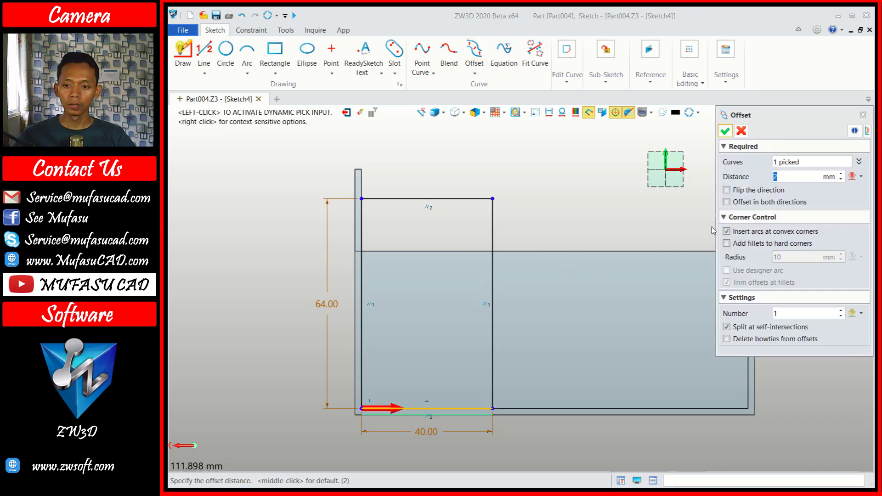
left_click(731, 192)
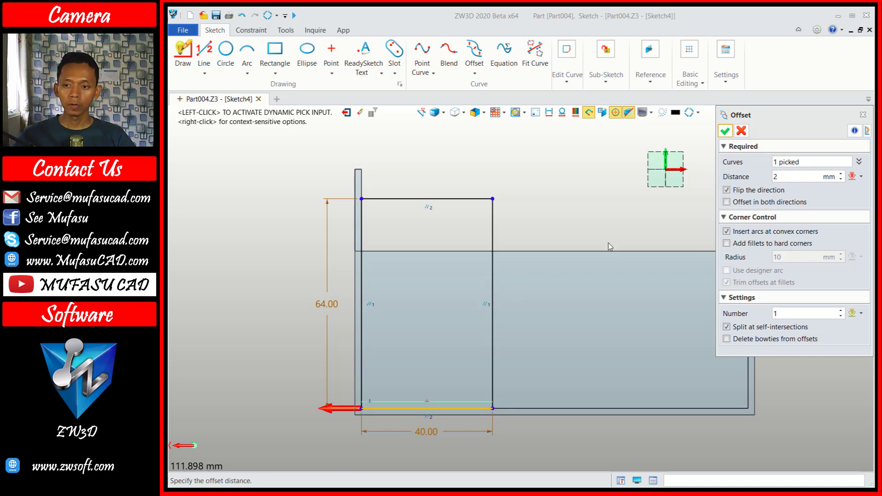
left_click(493, 271)
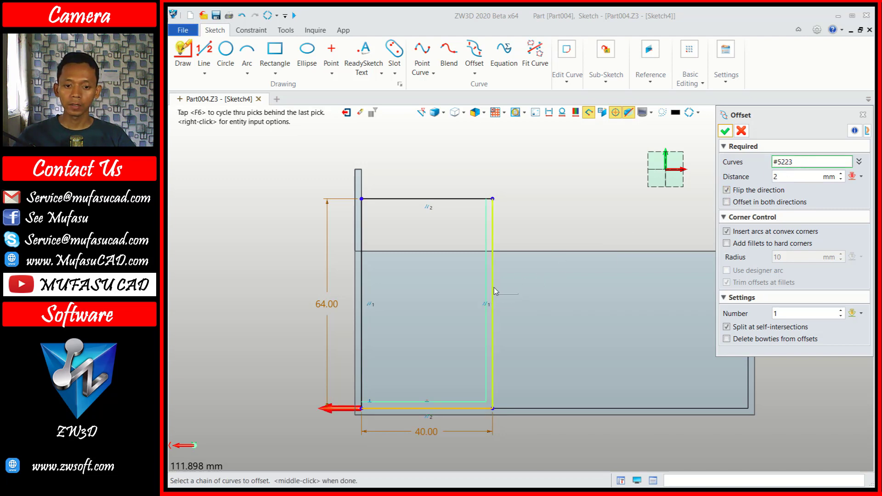
left_click(427, 199)
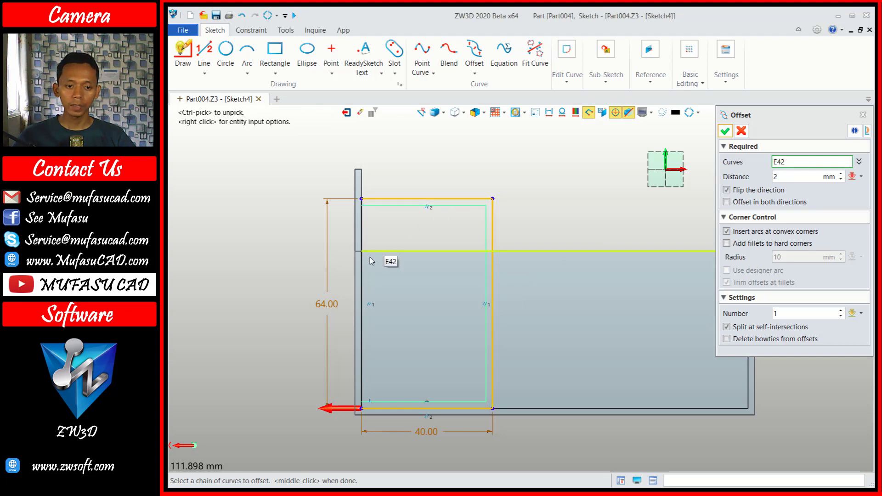
left_click(363, 269)
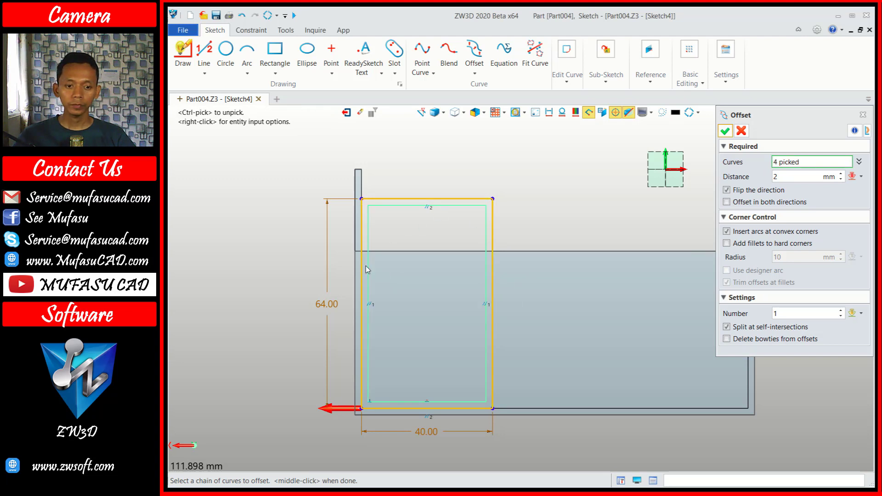
left_click(724, 131)
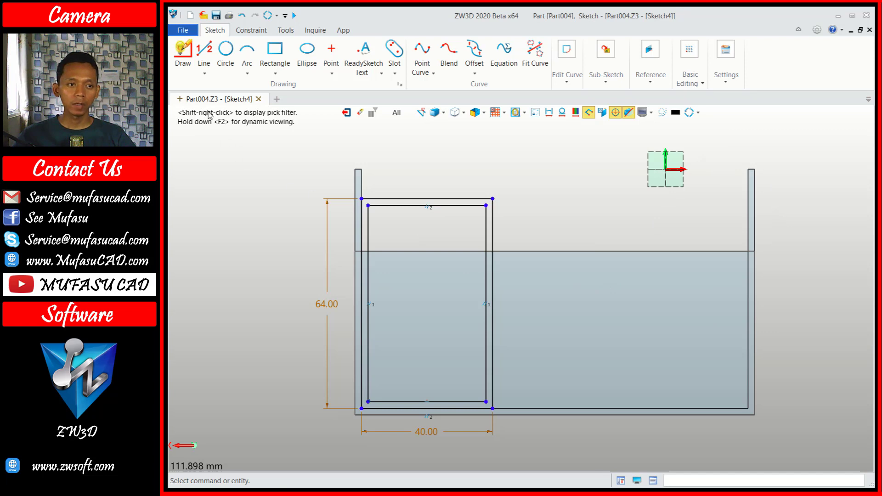
Step: Draw two horizontal 36 mm divider lines across the inner rectangle
left_click(203, 48)
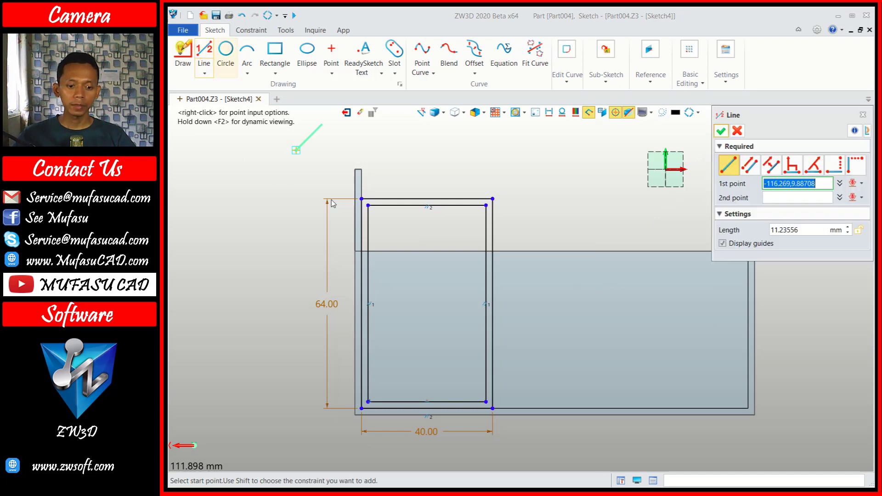
left_click(367, 349)
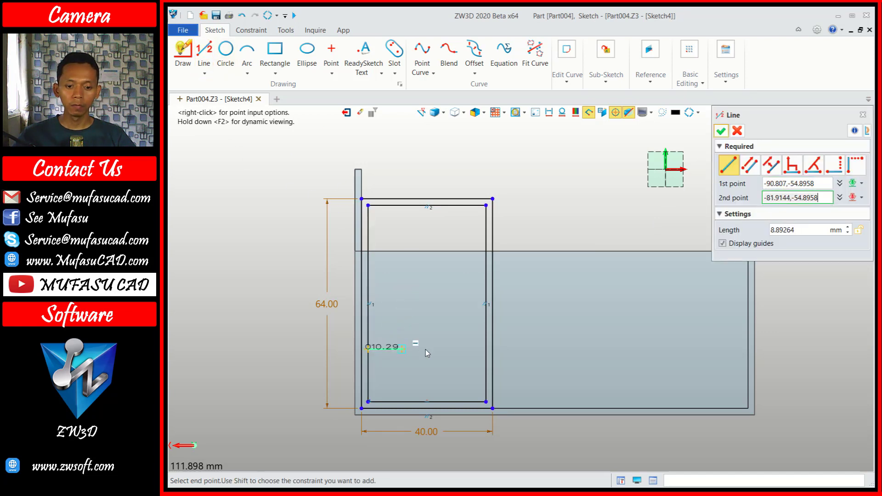
left_click(485, 350)
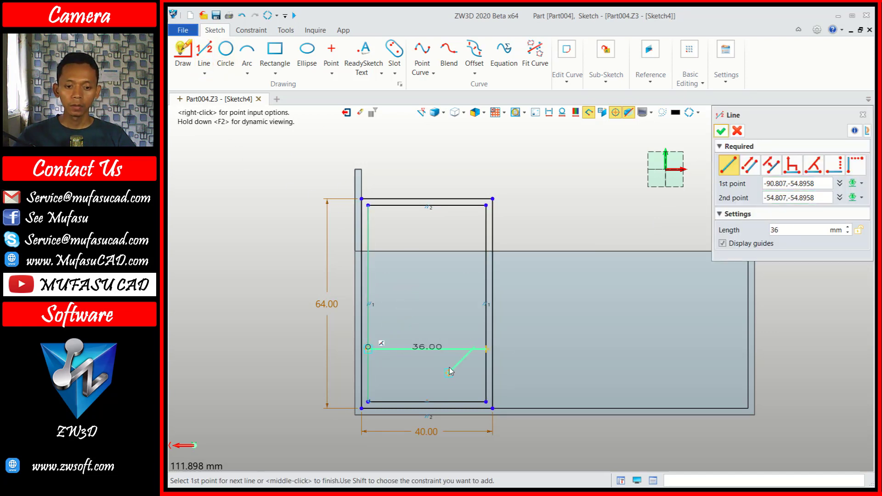
left_click(368, 265)
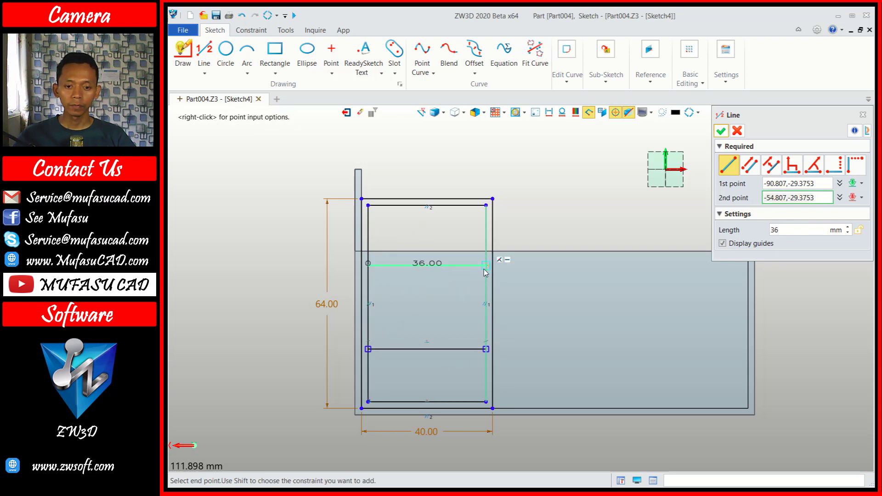
left_click(485, 271)
left_click(720, 132)
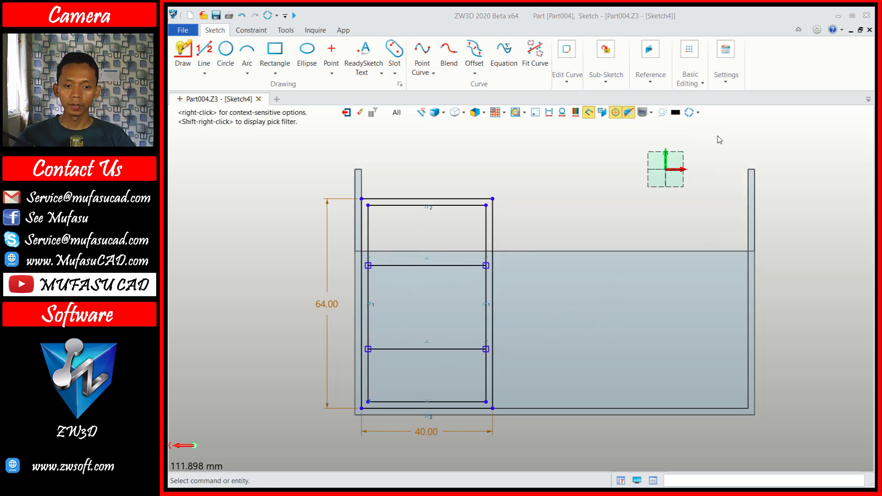
Step: Dimension the lower divider line 18 mm from the bottom inner edge
left_click(251, 30)
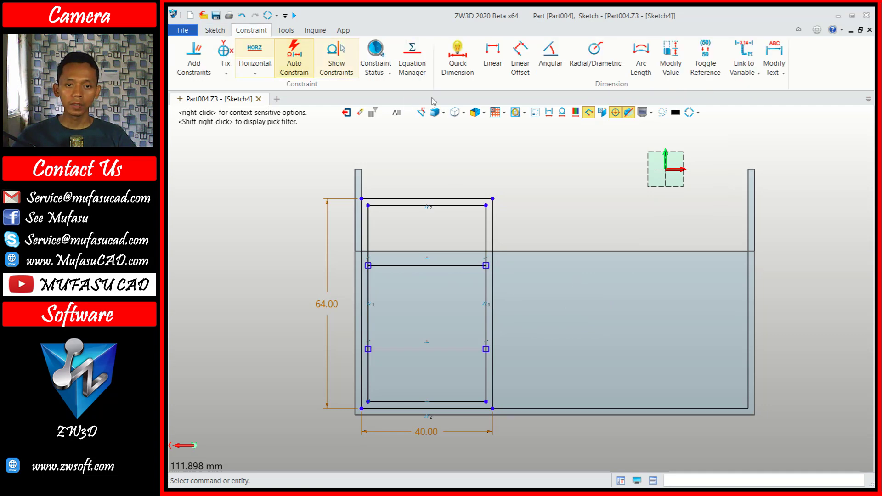
left_click(458, 57)
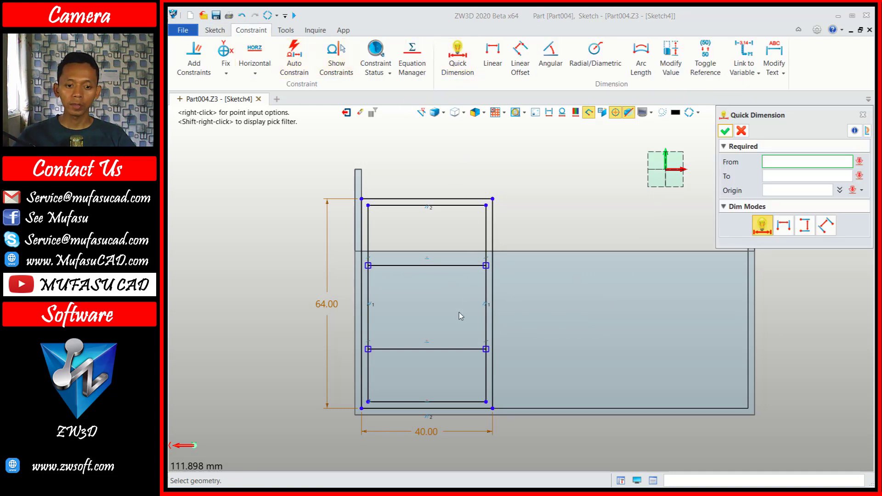
scroll(412, 305, "up", 2)
left_click(412, 298)
left_click(404, 360)
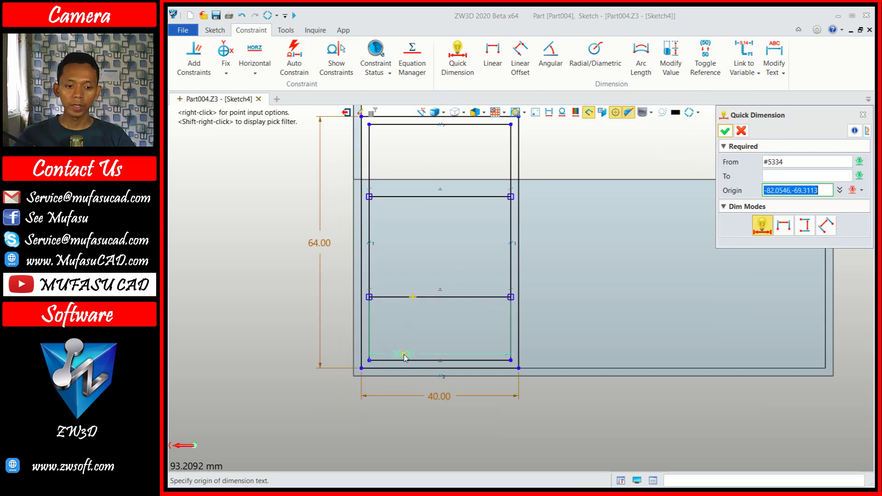
left_click(299, 339)
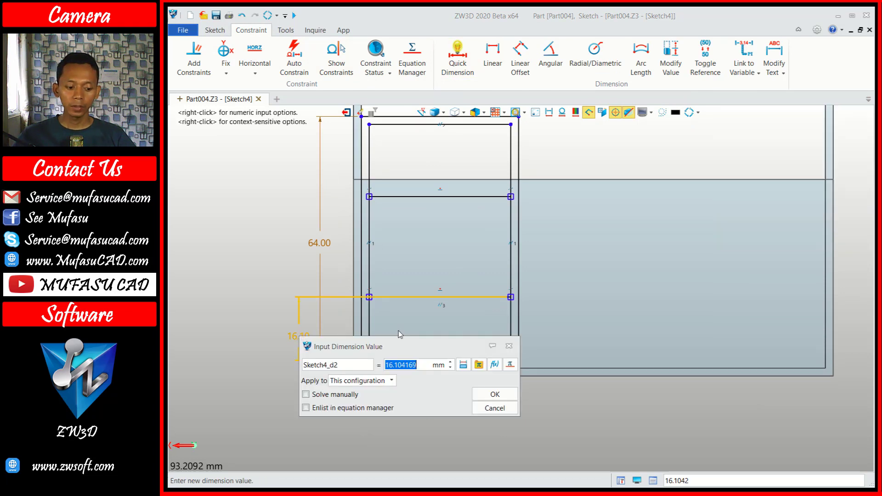
type("18")
left_click(495, 395)
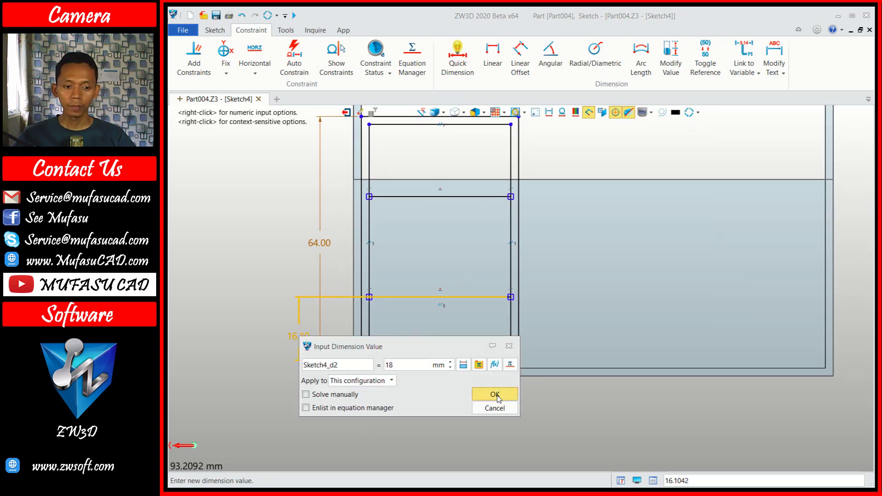
Step: Dimension the upper divider line 18 mm from the top inner edge
left_click(425, 195)
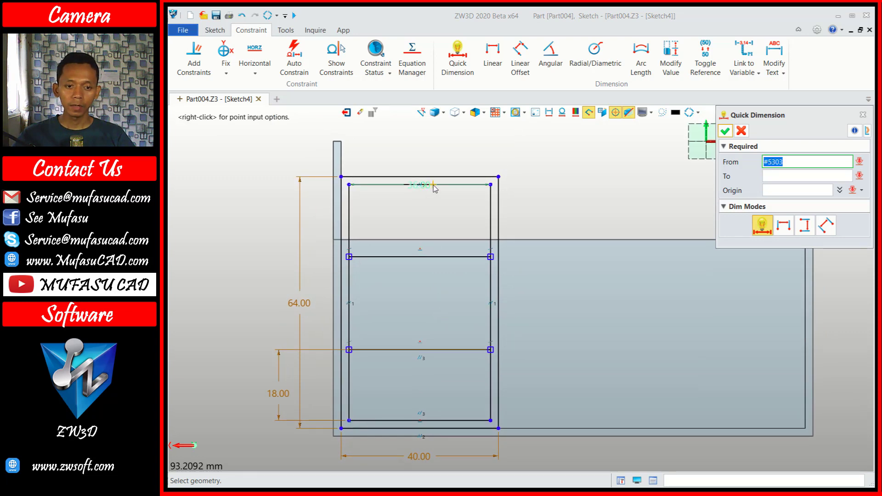
left_click(433, 257)
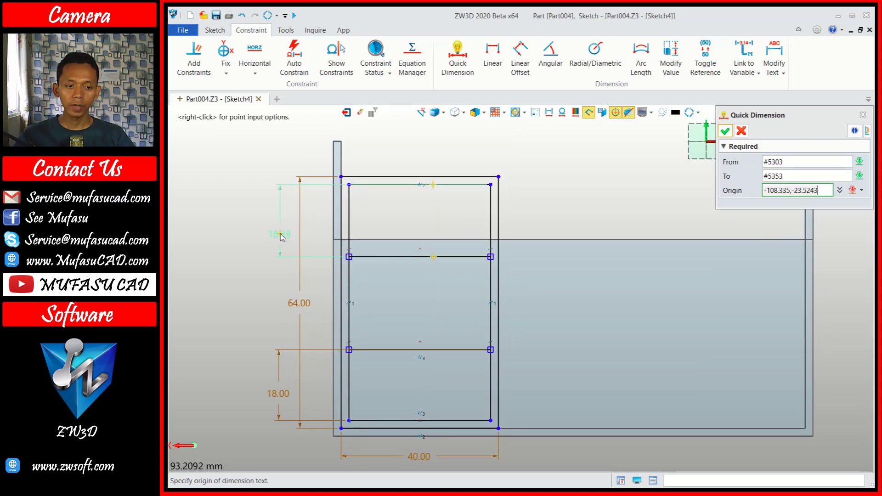
left_click(280, 237)
type("18")
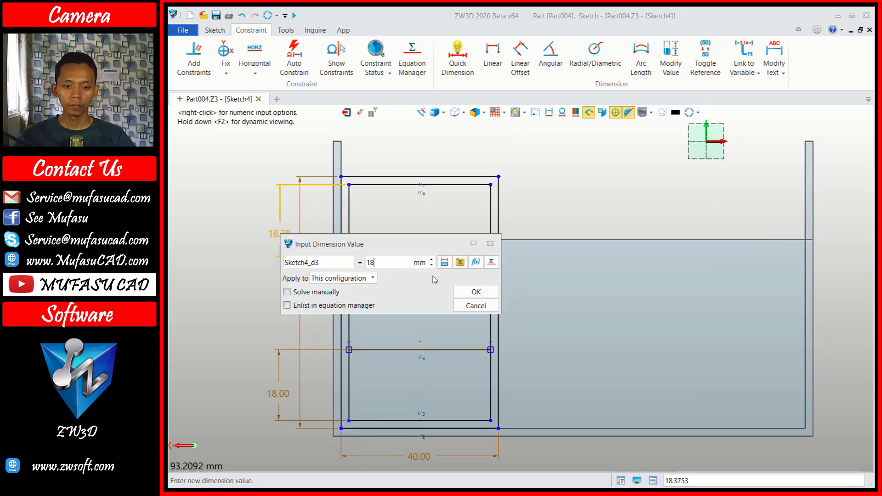
left_click(476, 292)
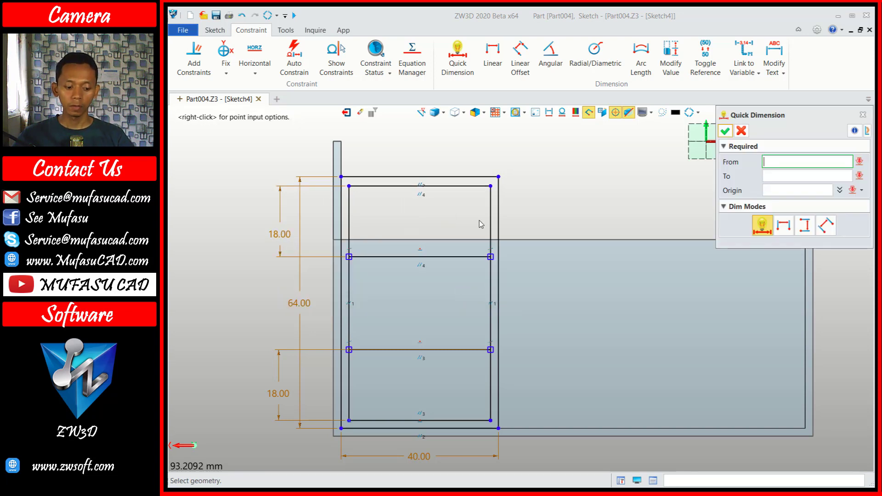
left_click(498, 222)
key("Escape")
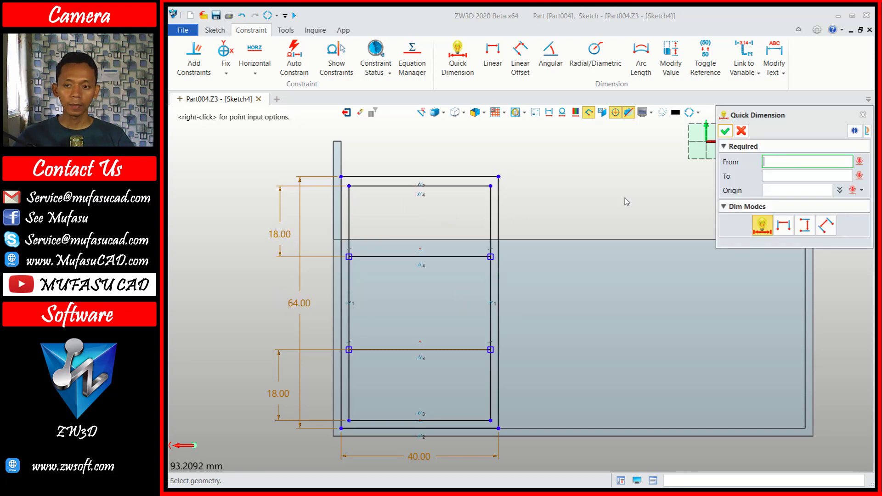
left_click(740, 133)
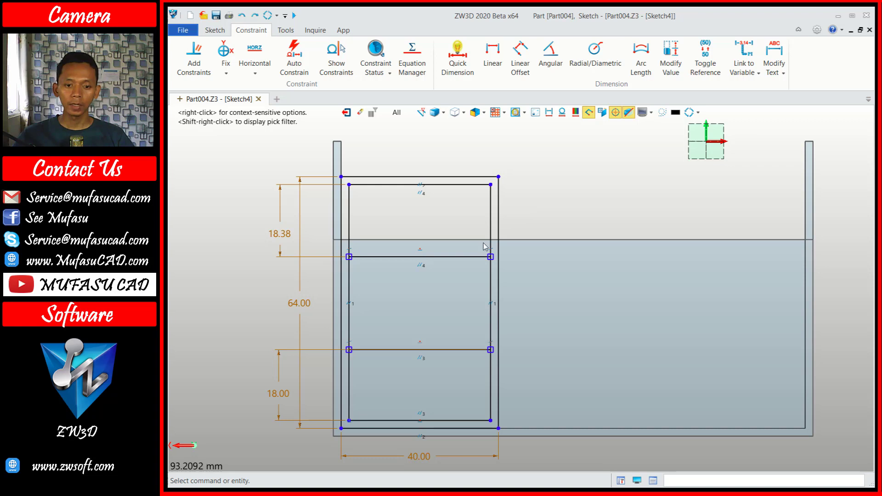
scroll(483, 243, "up", 2)
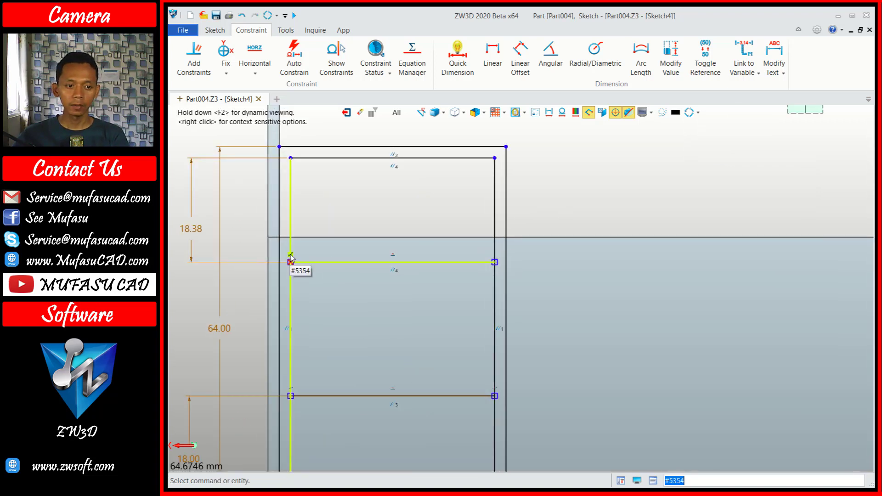
Step: Change the 18.38 top section height dimension to 18 mm
left_click(196, 231)
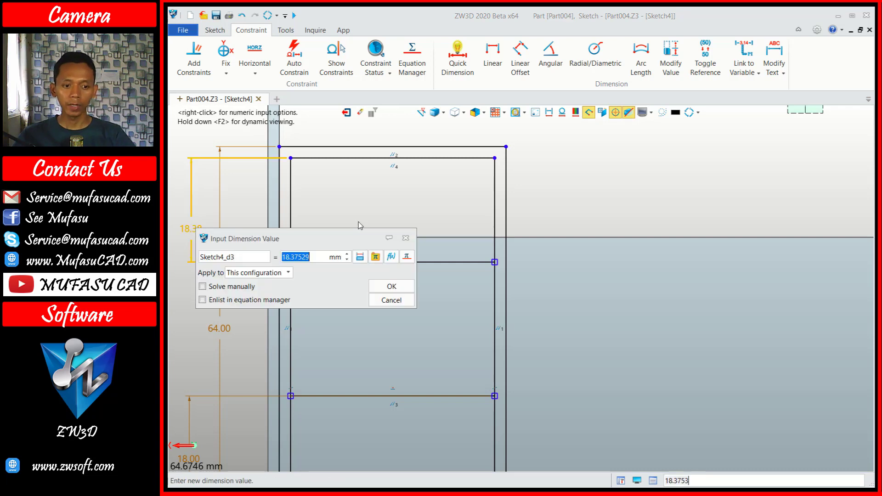
type("18")
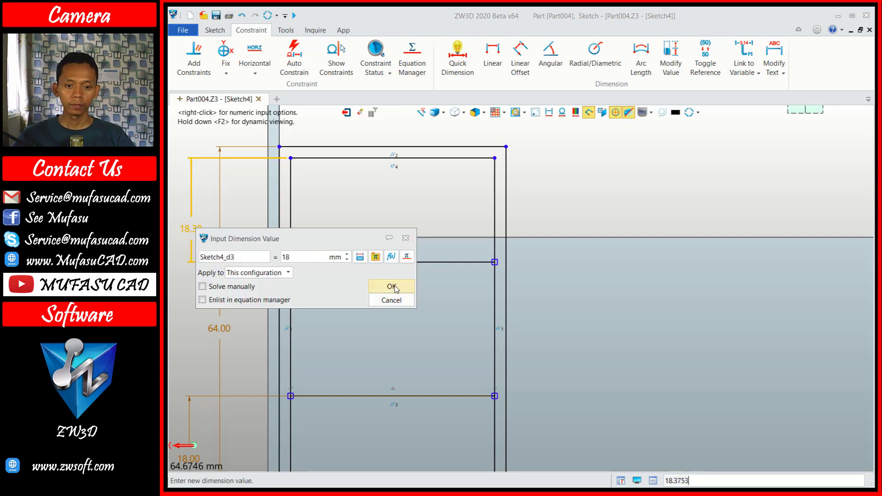
left_click(392, 286)
scroll(462, 278, "down", 3)
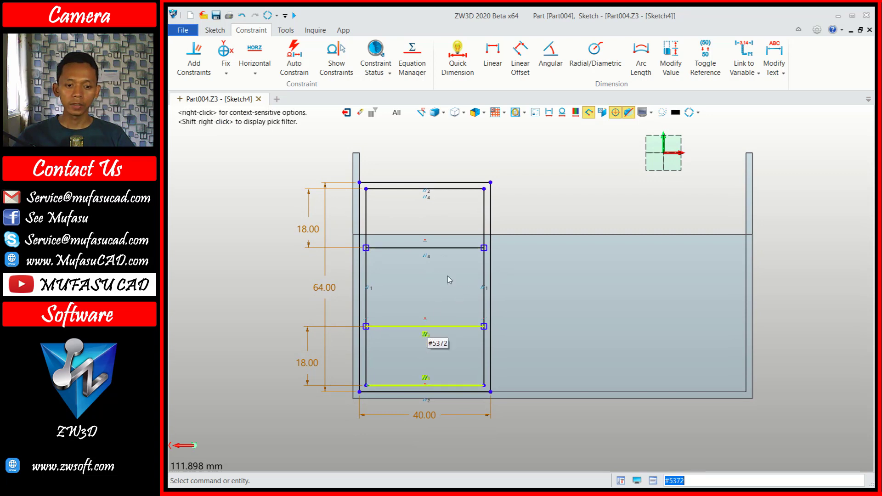
left_click(214, 30)
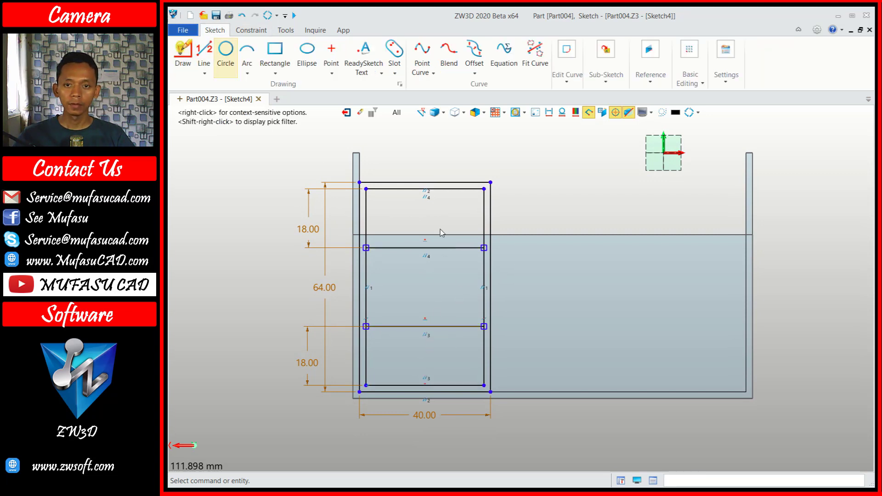
Step: Offset both divider lines by 2 mm, flipping the lower divider's offset to the other side
left_click(476, 49)
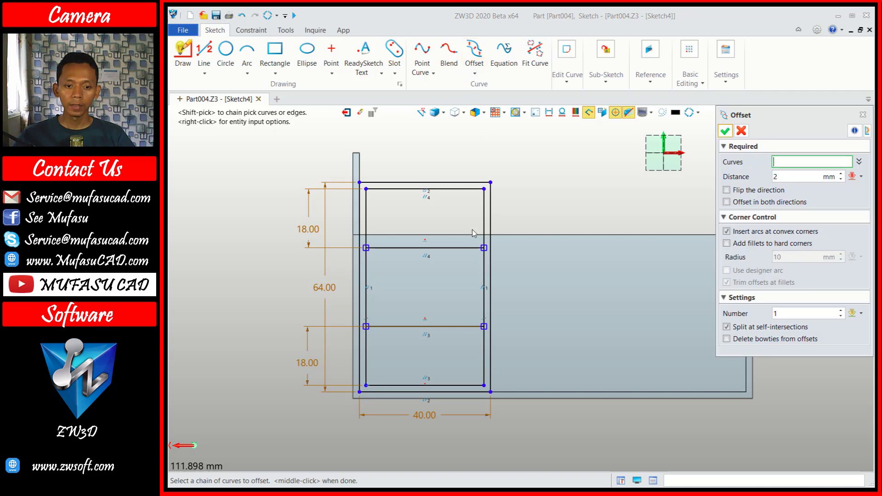
left_click(471, 249)
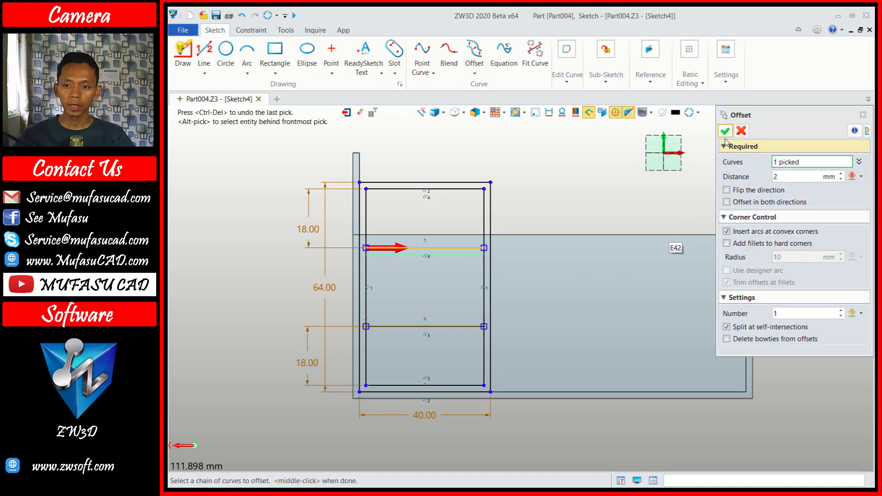
middle_click(671, 244)
middle_click(463, 319)
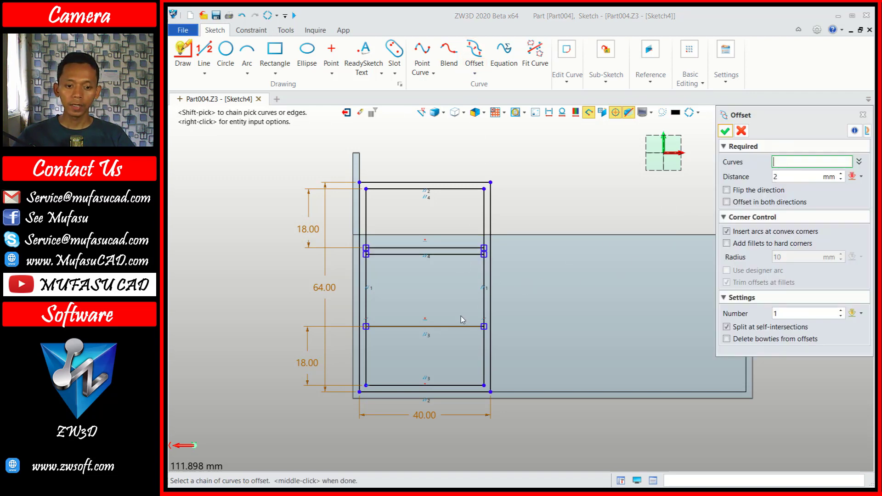
left_click(461, 326)
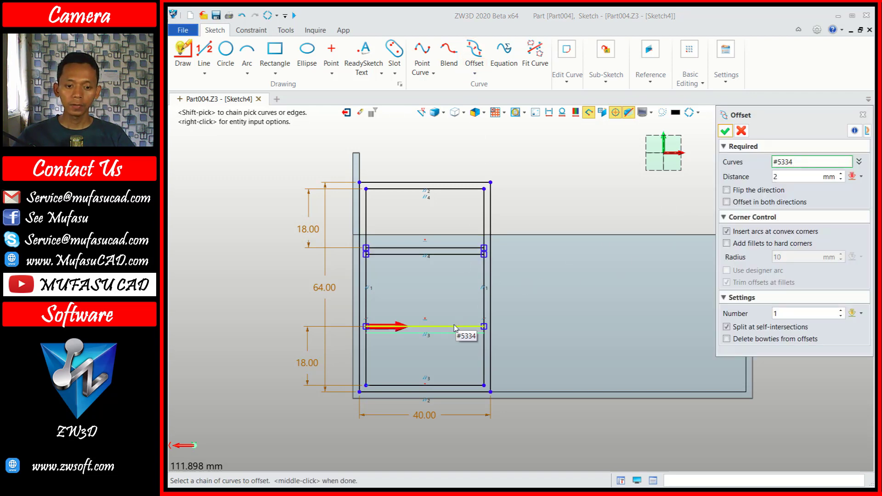
left_click(726, 190)
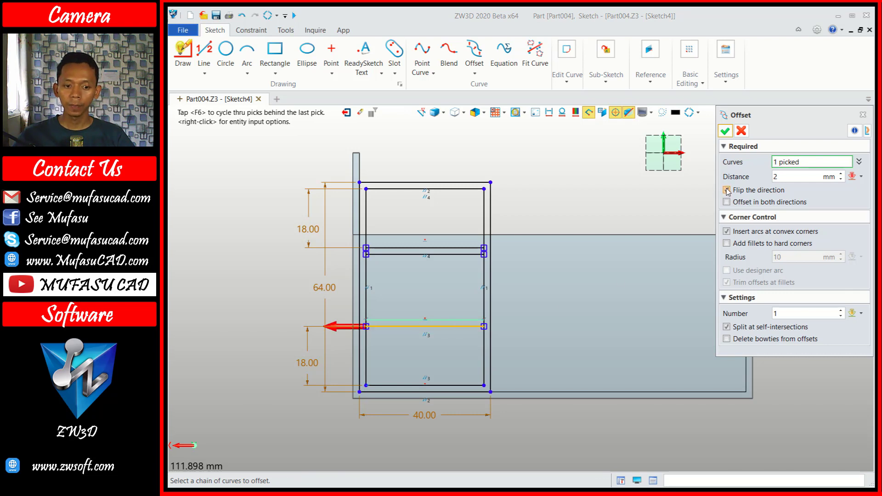
left_click(725, 131)
scroll(381, 266, "up", 5)
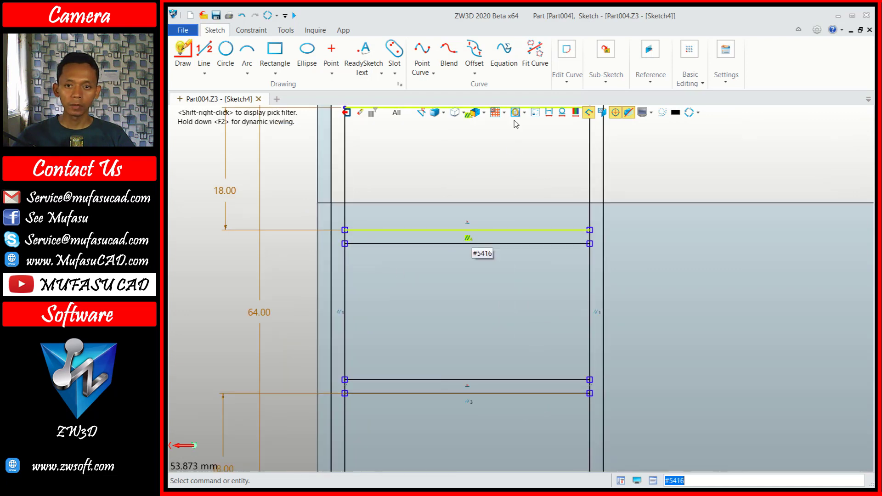
Step: Trim the four vertical gap segments at both dividers and exit the sketch
left_click(564, 80)
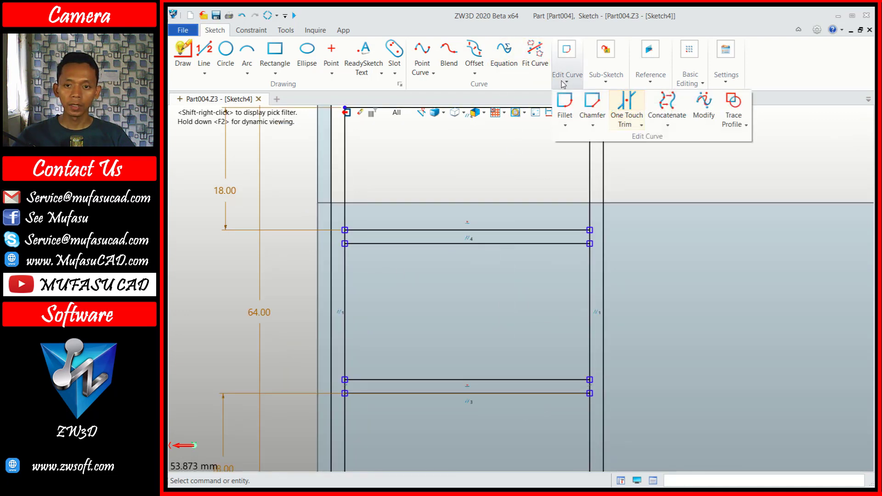
left_click(628, 103)
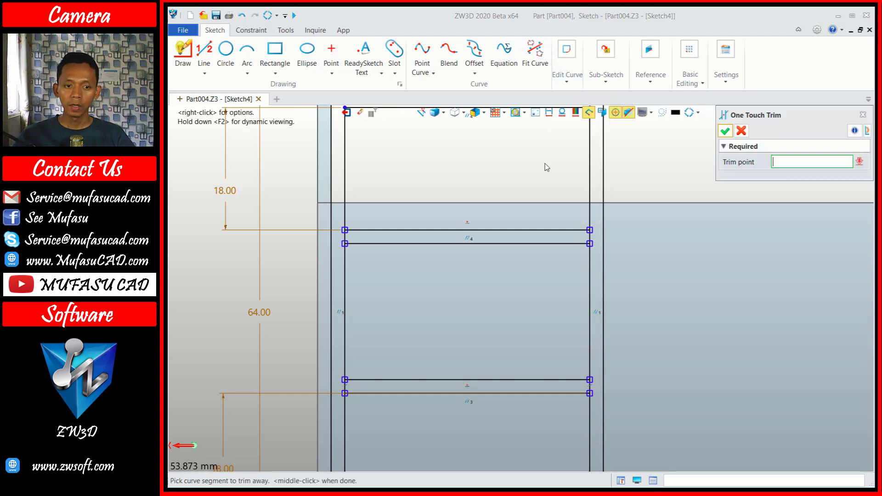
scroll(362, 241, "up", 1)
left_click(341, 238)
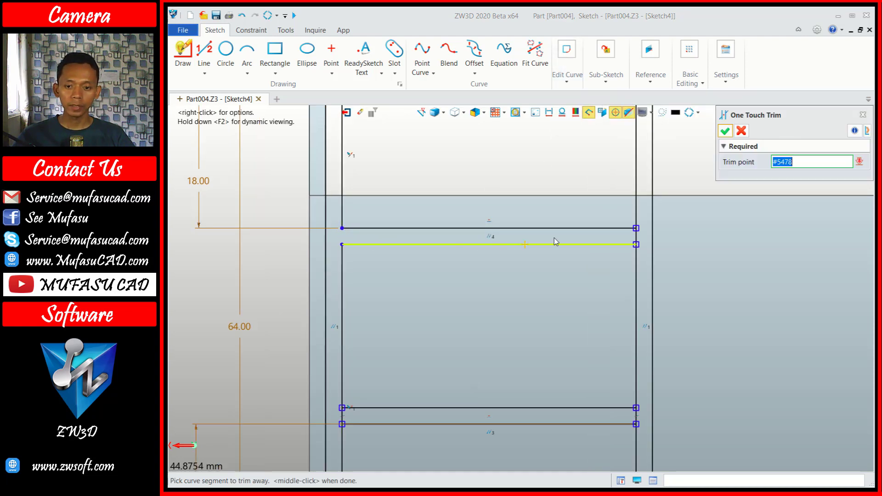
left_click(636, 236)
middle_click_drag(544, 319, 553, 237)
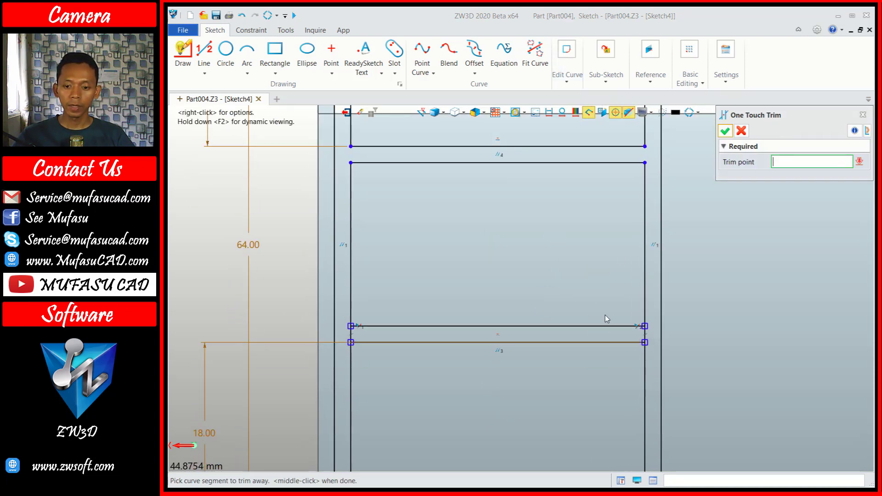
left_click(645, 334)
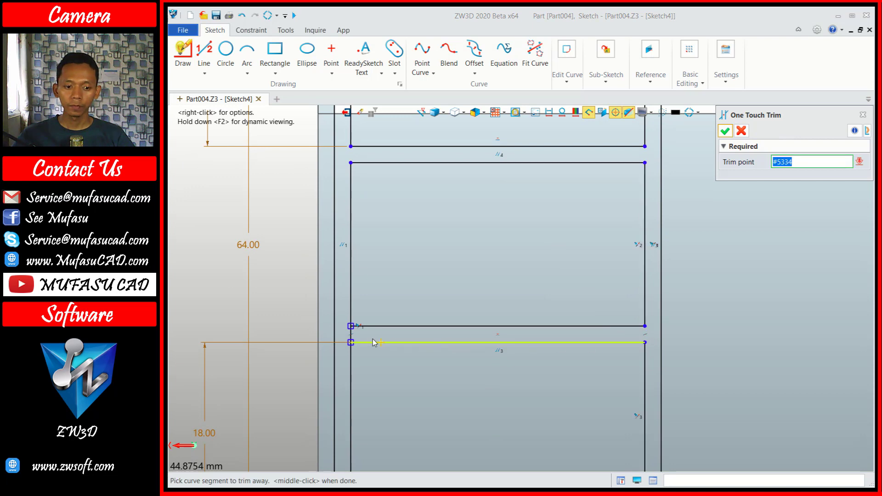
left_click(350, 334)
scroll(504, 317, "down", 4)
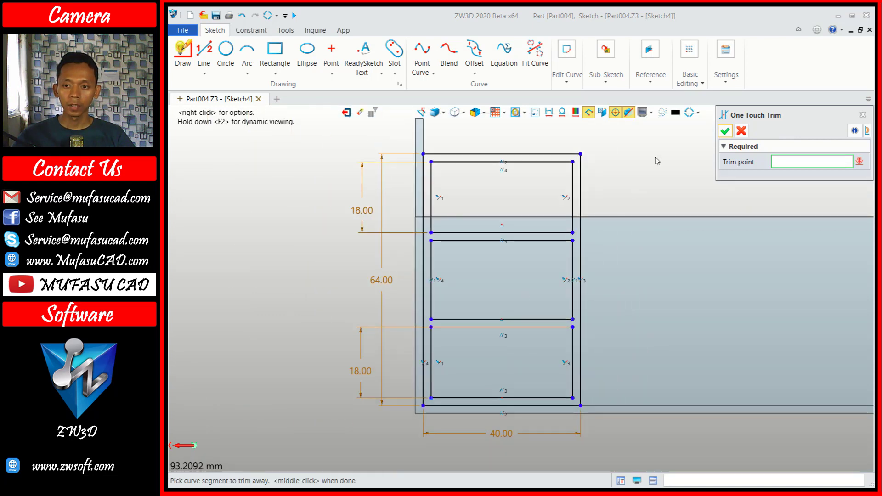
left_click(725, 131)
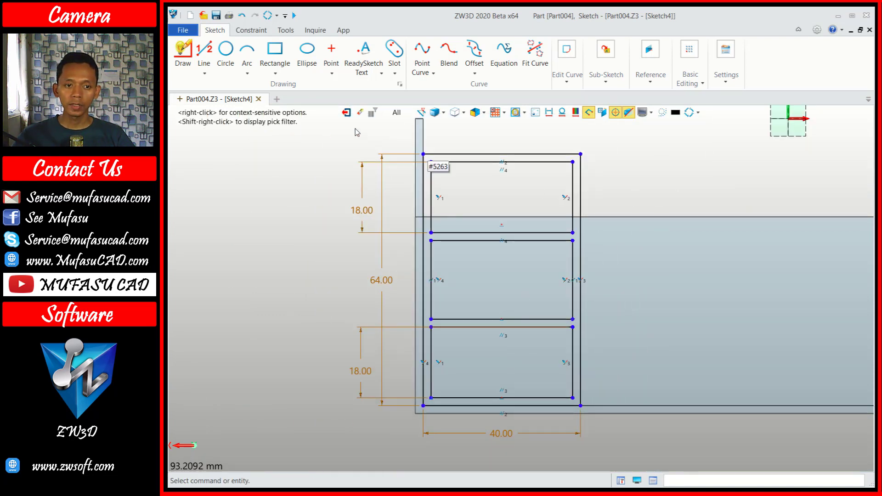
left_click(345, 113)
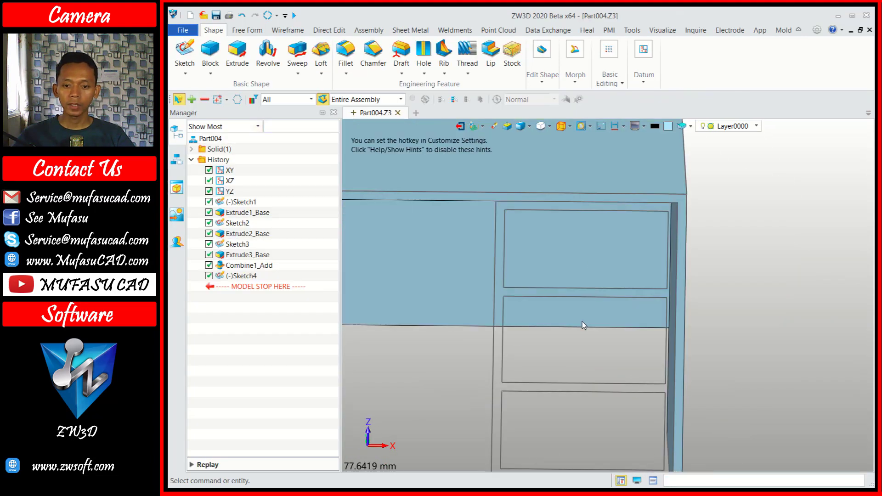
Step: Start an extrusion of Sketch4, picking only its cabinet frame region
middle_click_drag(589, 329, 508, 224)
key("F12")
middle_click_drag(765, 233, 577, 250)
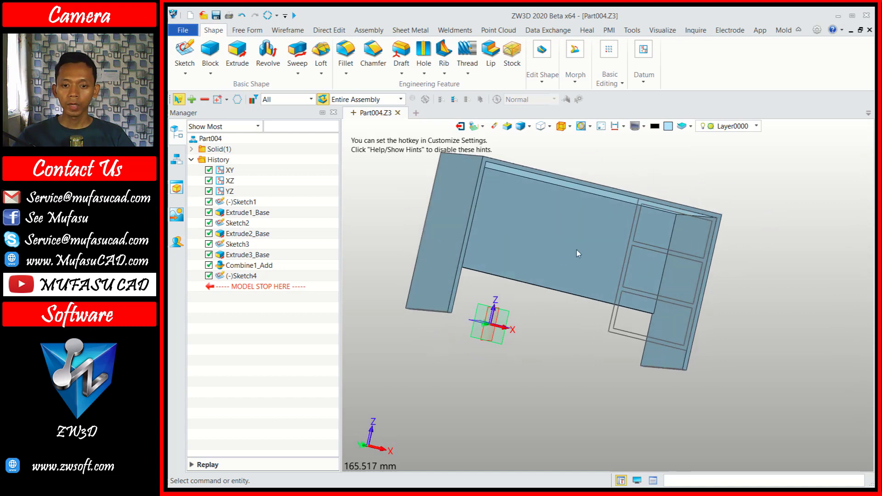
left_click(237, 50)
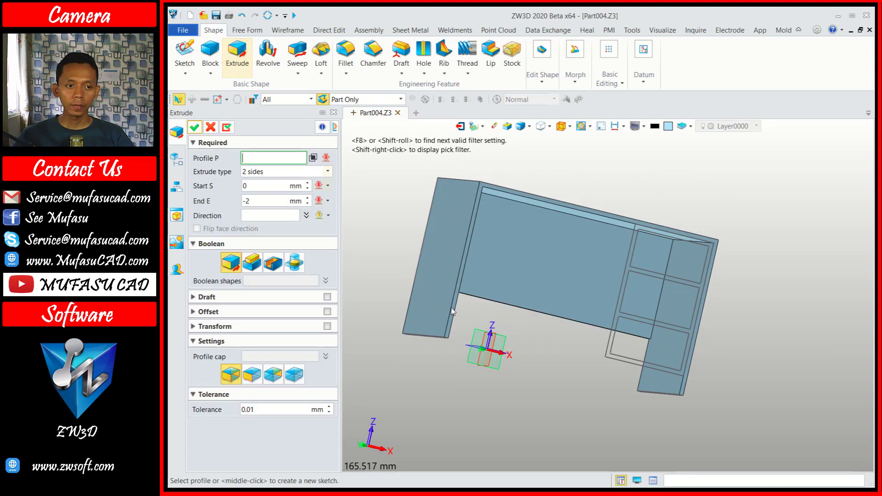
left_click(615, 362)
middle_click_drag(422, 350, 395, 284)
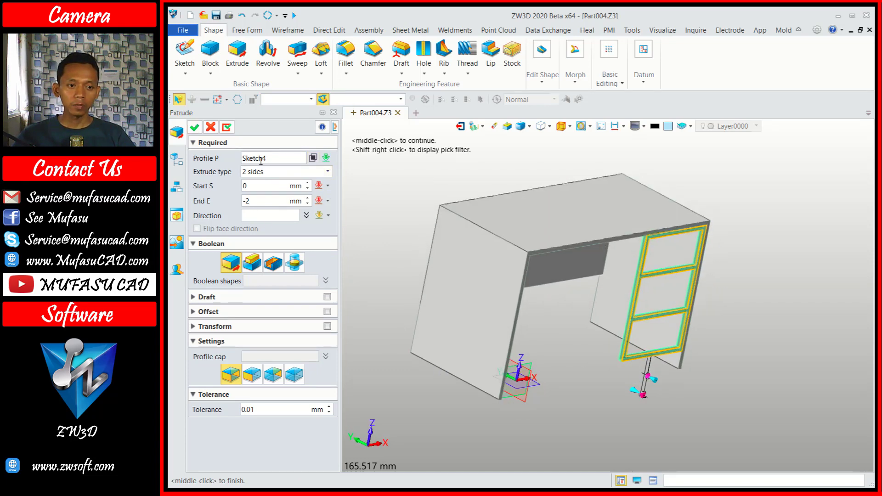
left_click(313, 158)
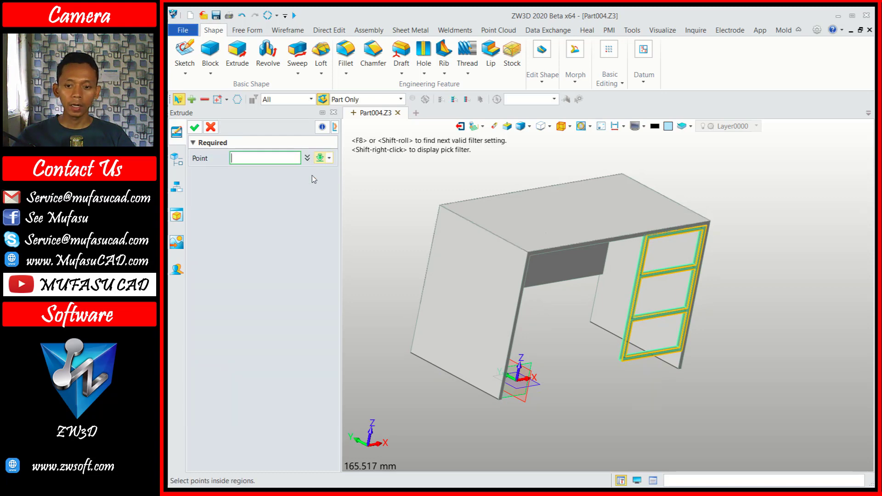
scroll(674, 258, "up", 4)
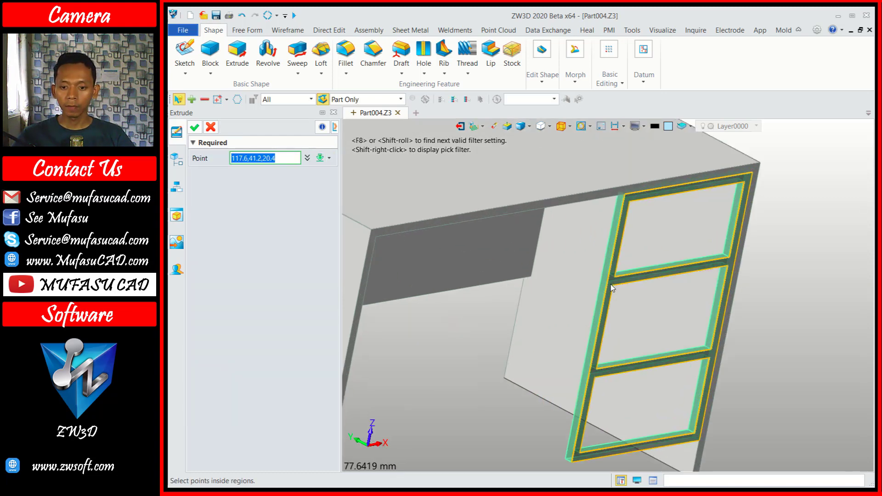
left_click(613, 289)
scroll(509, 334, "down", 3)
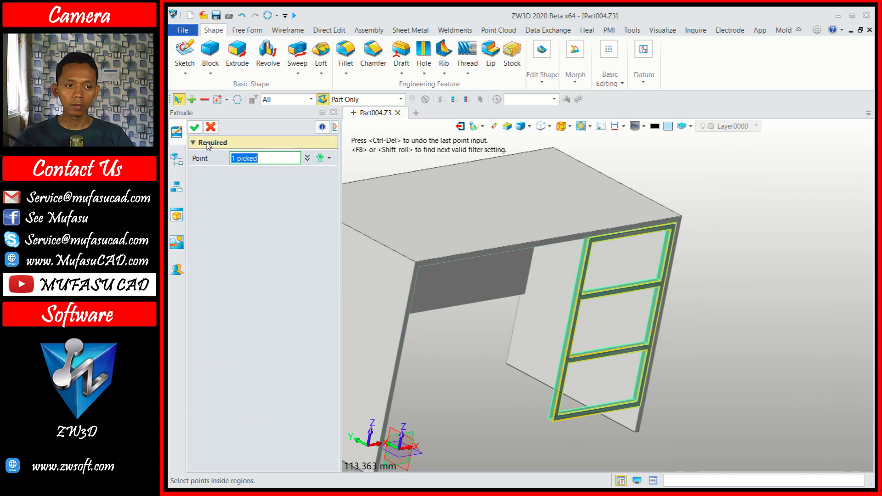
middle_click(407, 274)
Step: Set the extrusion end distance to -45 mm and finish it
scroll(407, 274, "down", 3)
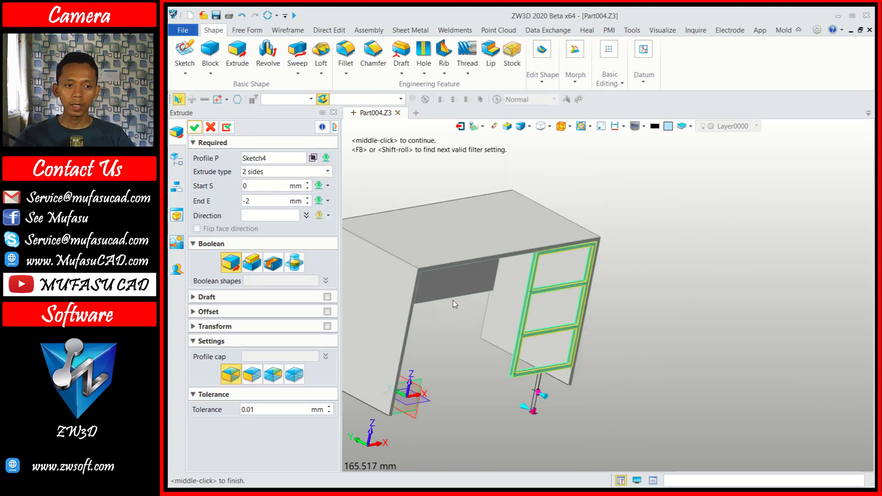
left_click(264, 201)
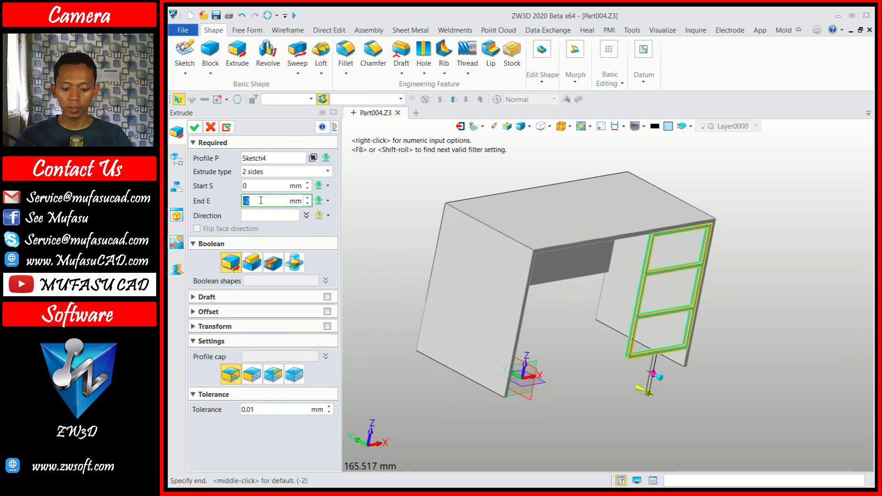
left_click(260, 186)
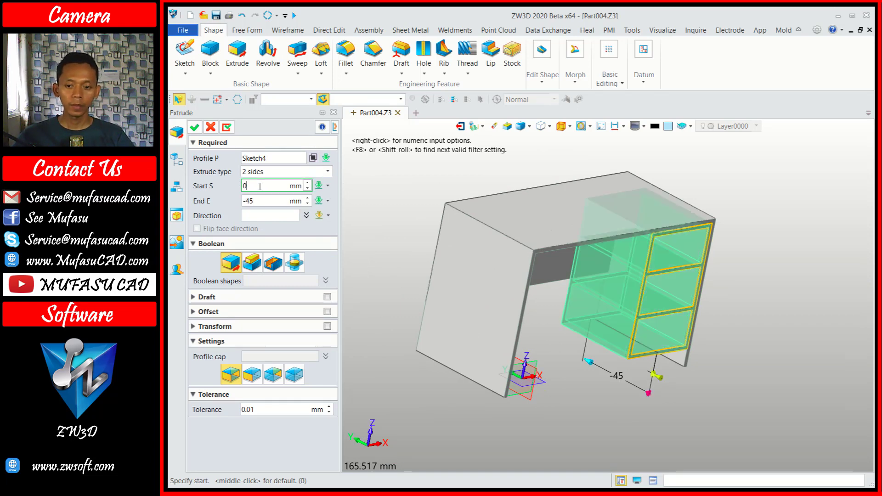
left_click(194, 127)
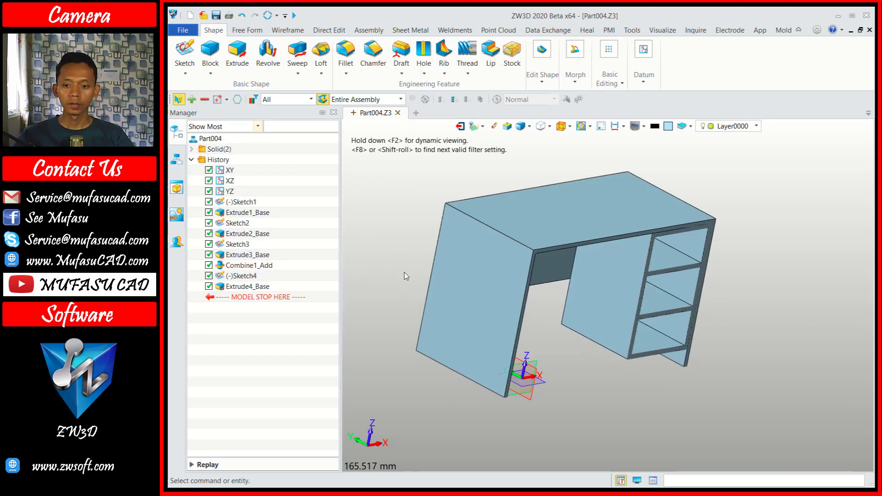
Step: Extrude Sketch4's top, middle and bottom drawer regions by -2 mm
left_click(237, 54)
left_click(177, 164)
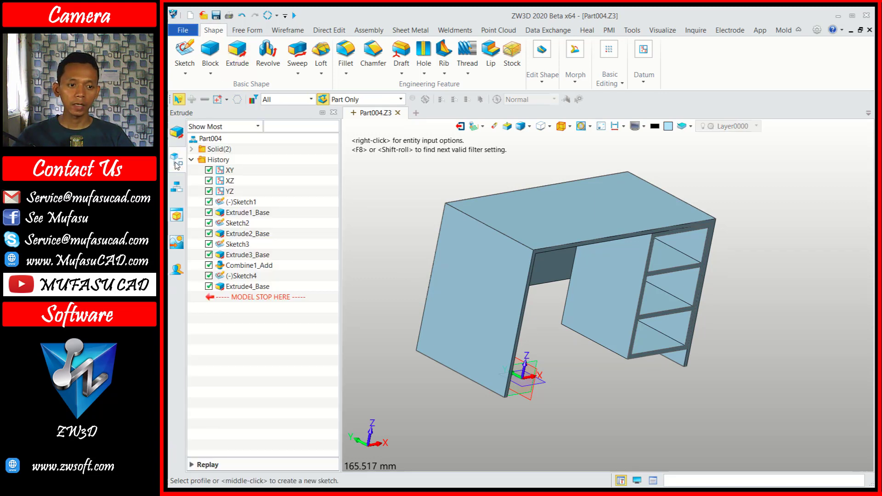
left_click(243, 277)
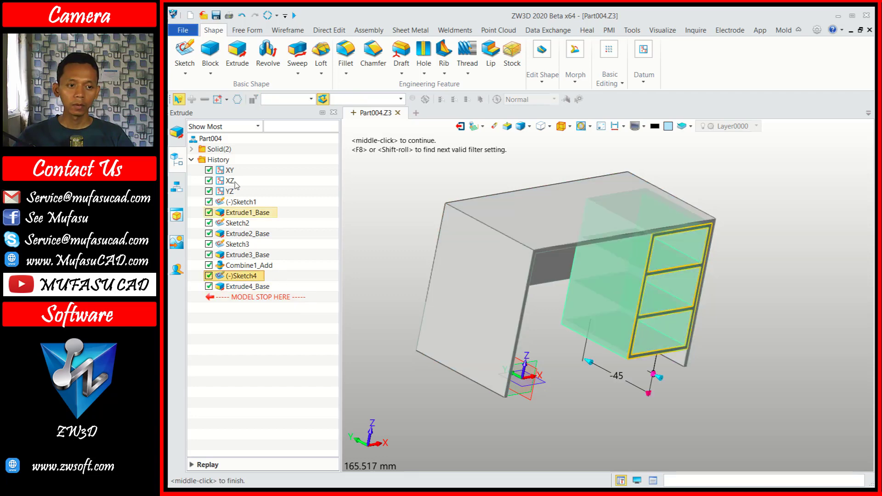
left_click(177, 133)
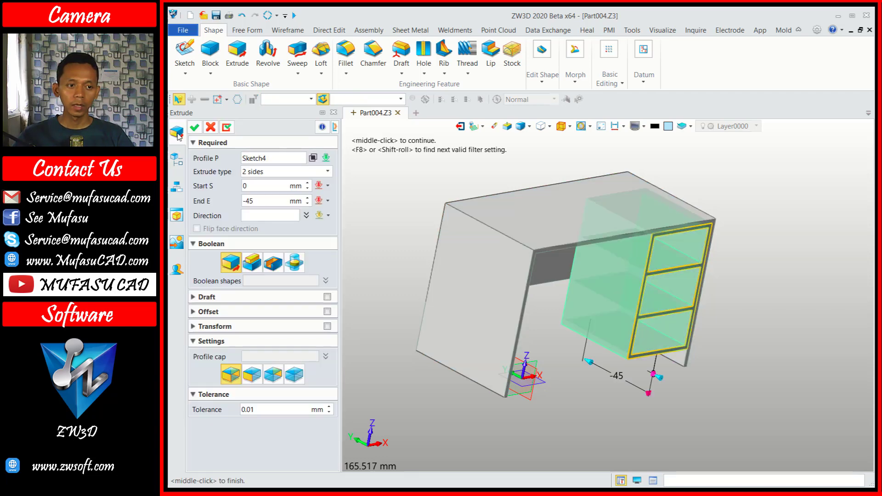
left_click(312, 158)
scroll(820, 297, "up", 3)
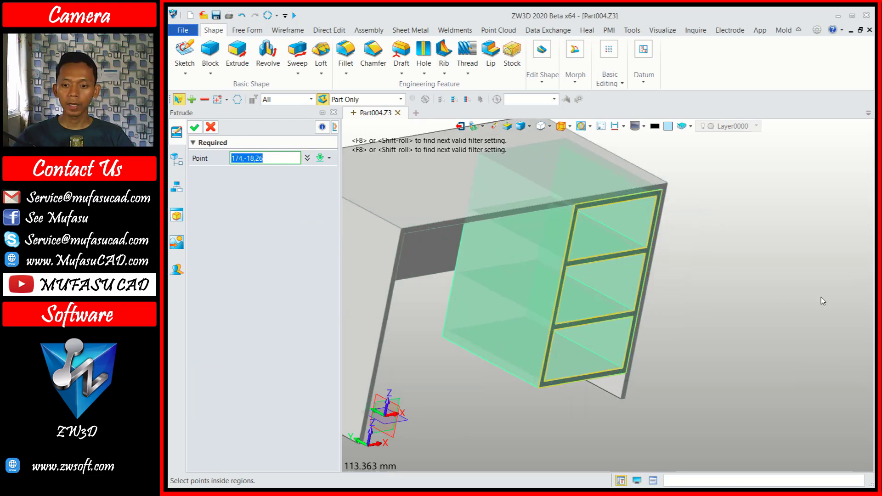
left_click(597, 241)
left_click(596, 284)
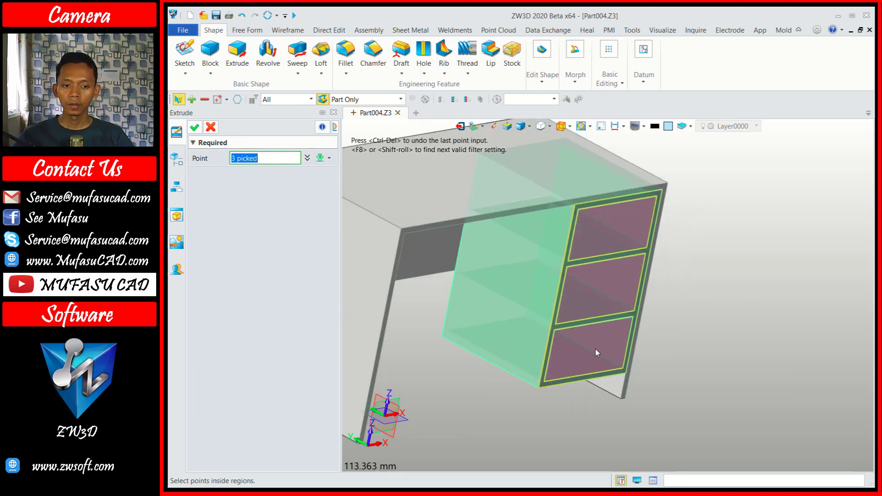
left_click(195, 128)
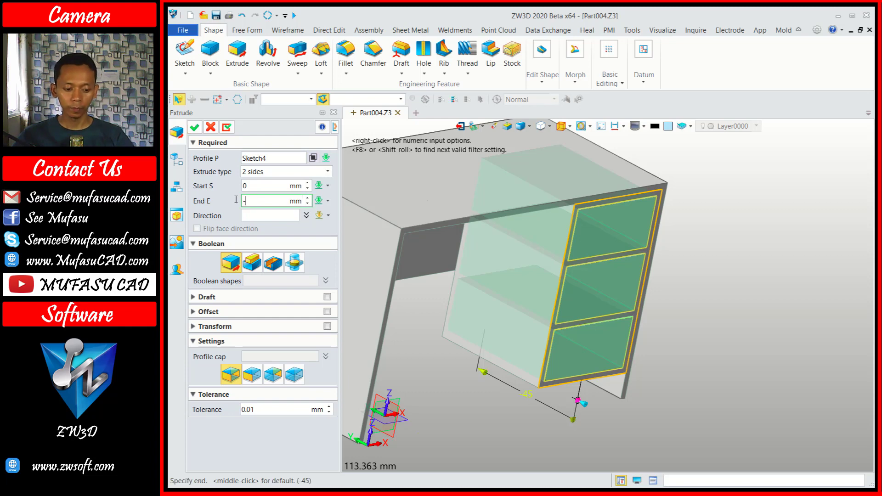
left_click(195, 128)
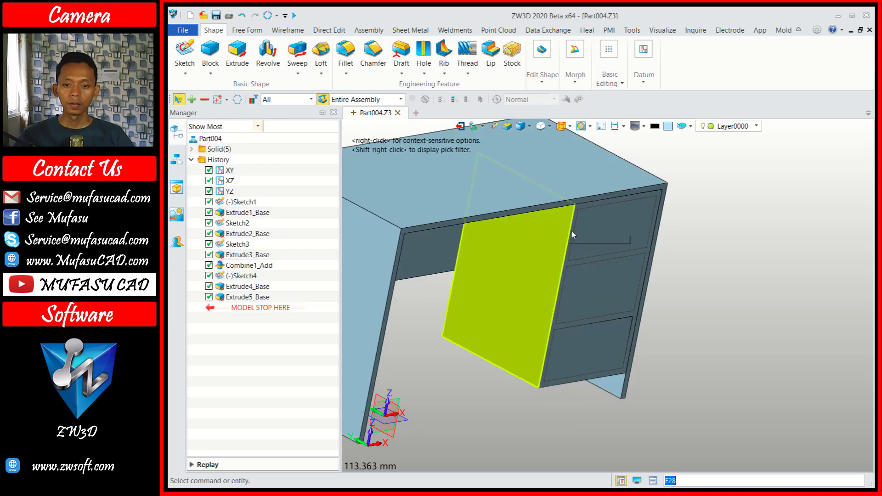
scroll(649, 272, "down", 2)
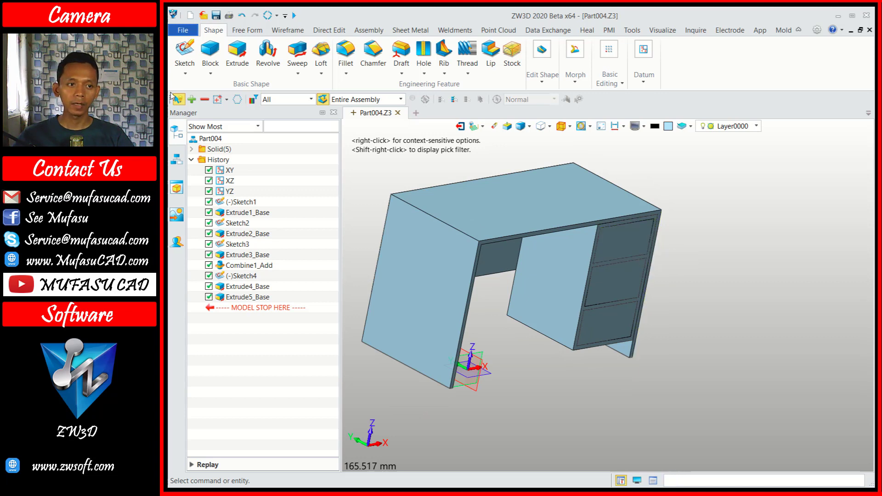
Step: Start a new sketch on the drawer front face
left_click(189, 64)
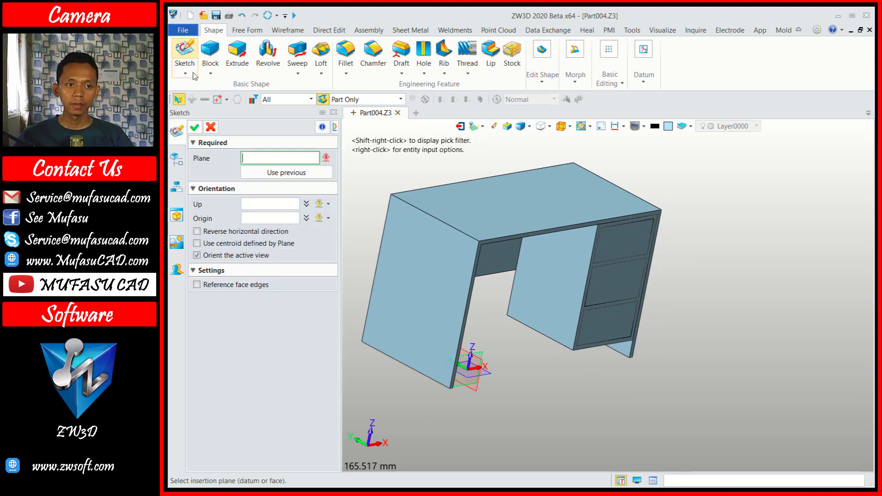
left_click(626, 244)
middle_click(471, 211)
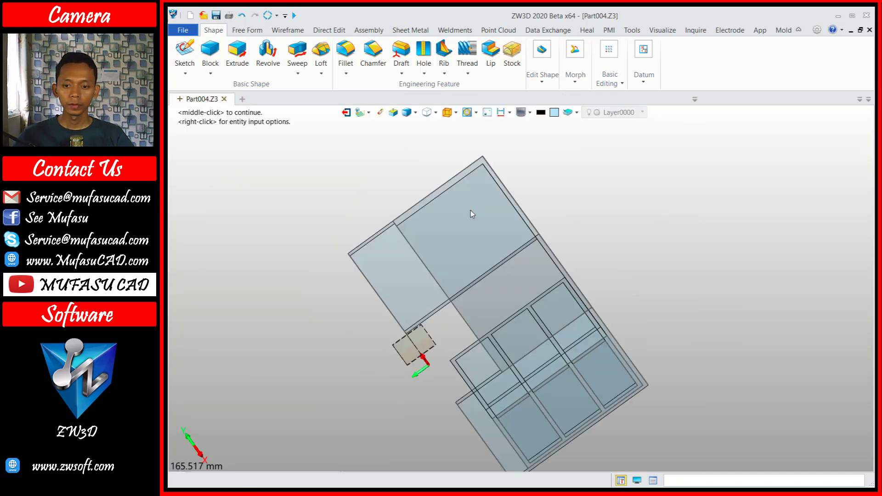
scroll(391, 364, "up", 5)
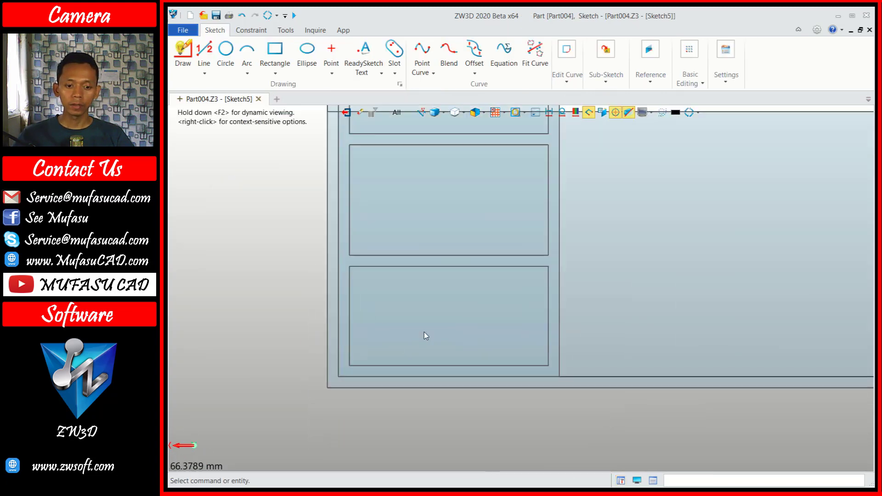
Step: Draw a 2 by 2 mm rectangle near the drawer's lower left corner
left_click(274, 51)
left_click(351, 385)
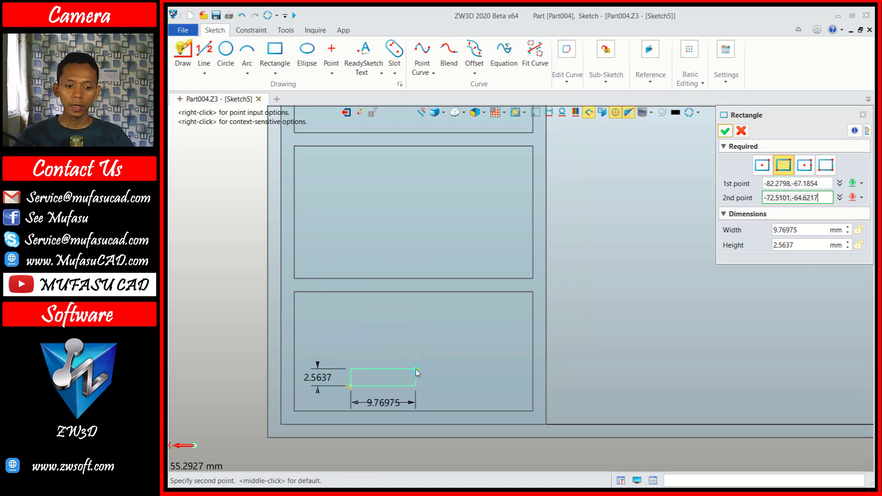
left_click(375, 363)
left_click(800, 231)
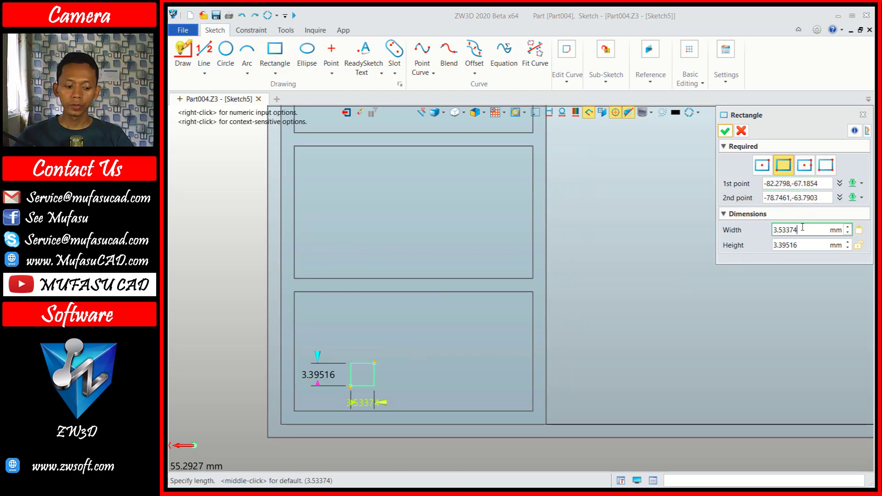
double_click(800, 230)
type("2")
key("Tab")
type("2")
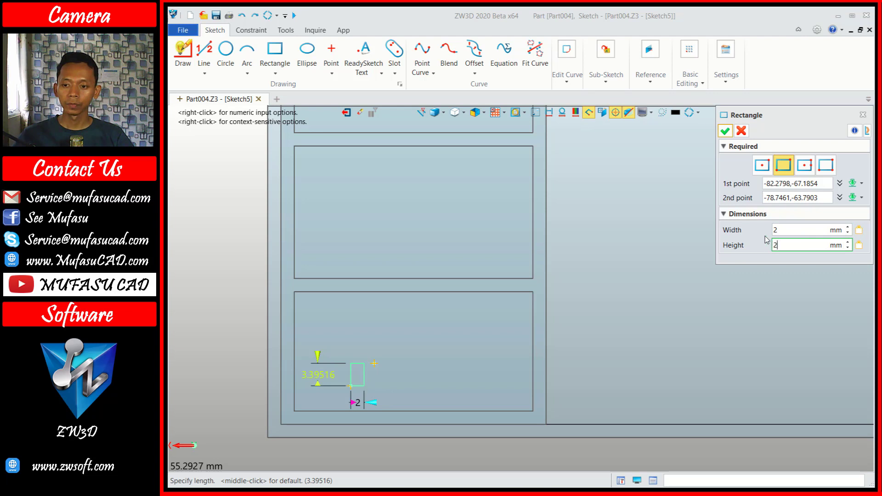
left_click(725, 131)
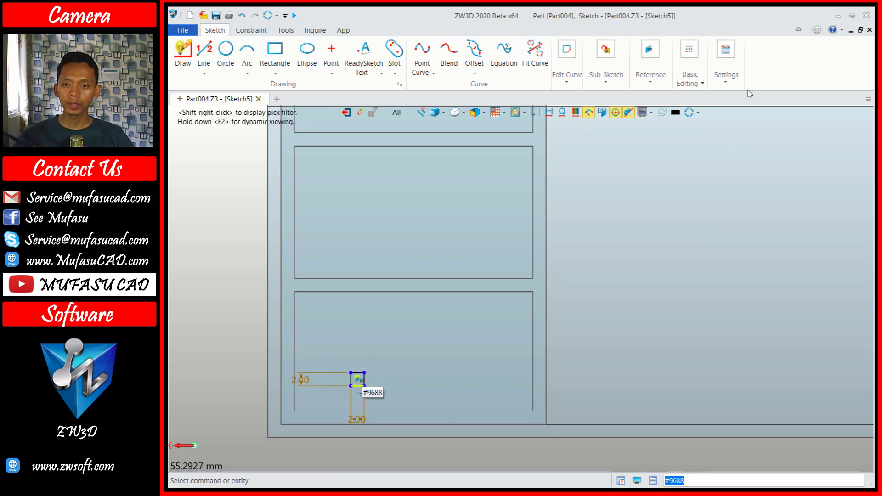
Step: Copy the small square's four lines along the -X Axis direction
left_click(696, 76)
left_click(712, 105)
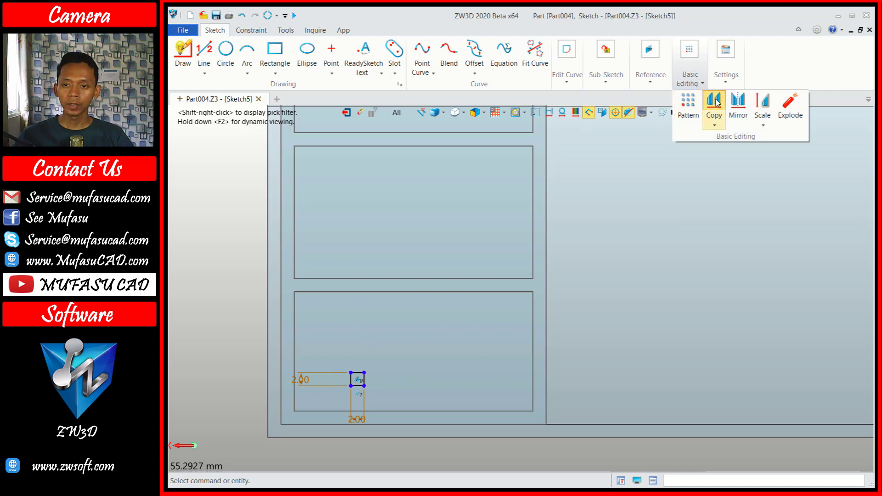
left_click_drag(371, 359, 339, 393)
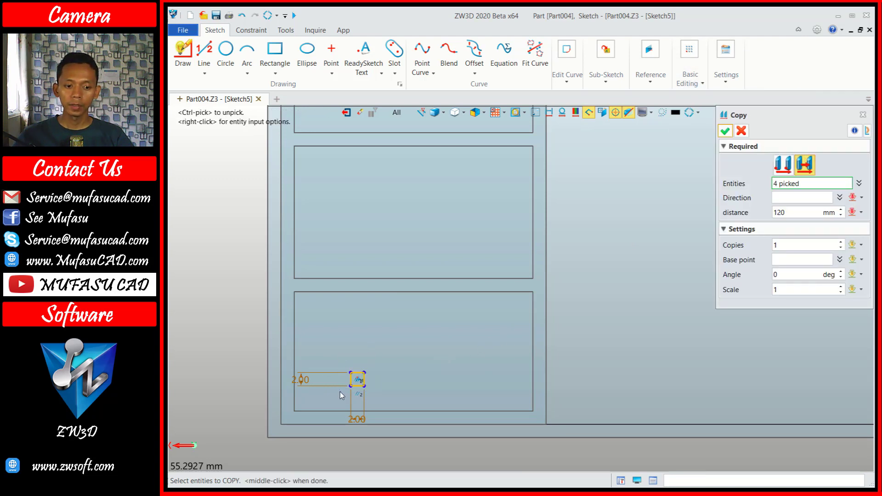
left_click(862, 201)
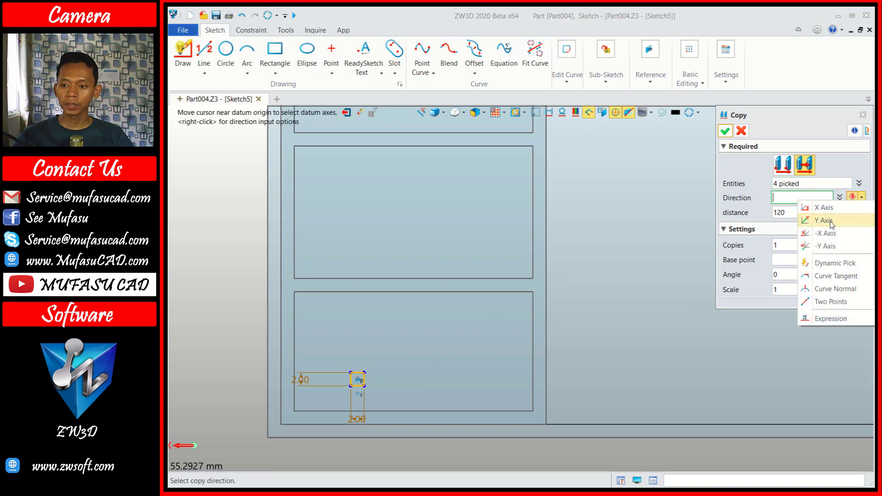
left_click(823, 234)
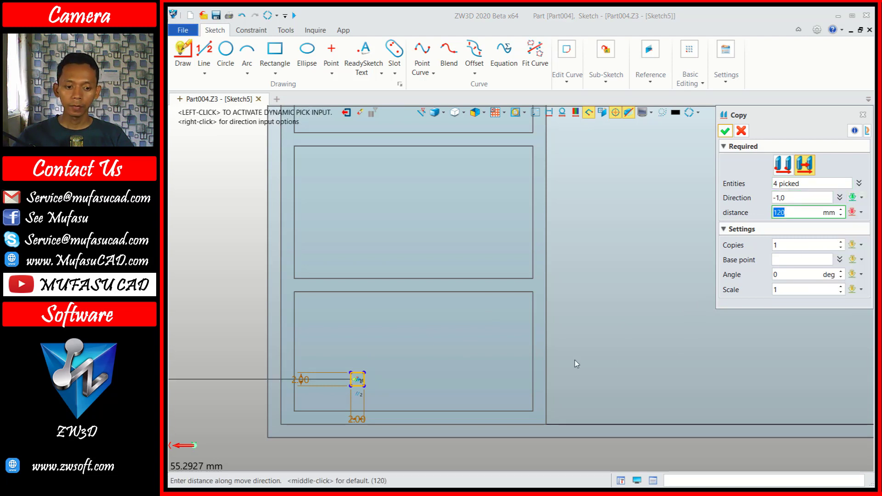
Step: Set the copy distance to -13 and confirm the copied square
scroll(575, 360, "down", 3)
middle_click_drag(460, 343, 501, 313)
scroll(501, 313, "down", 3)
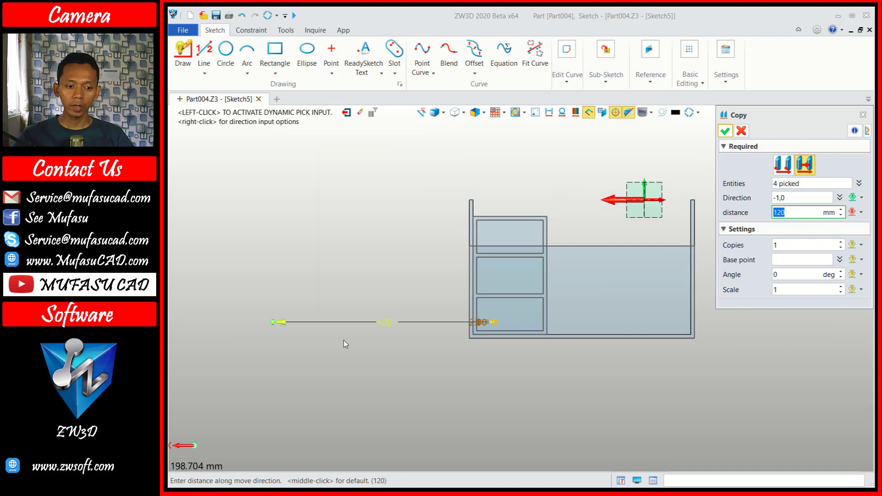
left_click(286, 324)
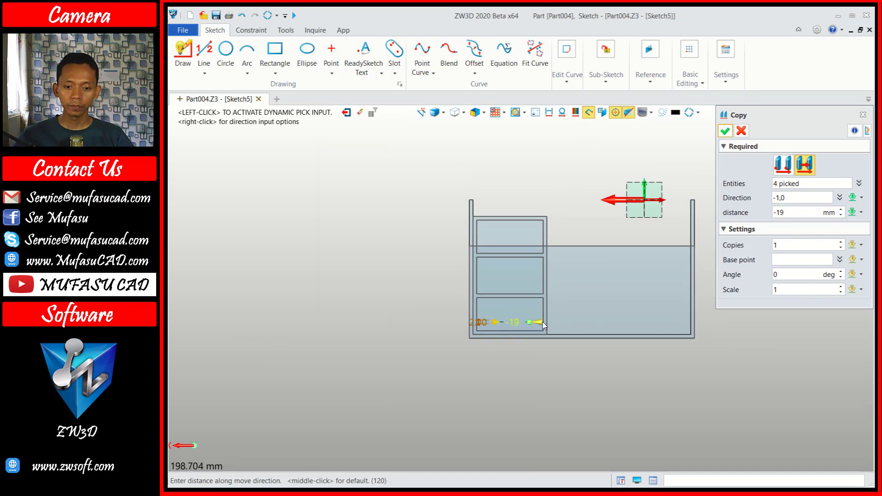
scroll(508, 323, "up", 5)
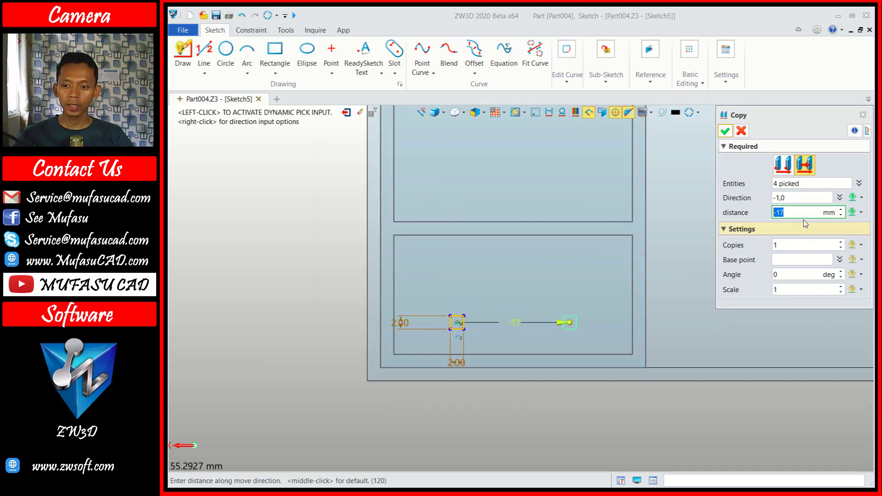
type("-")
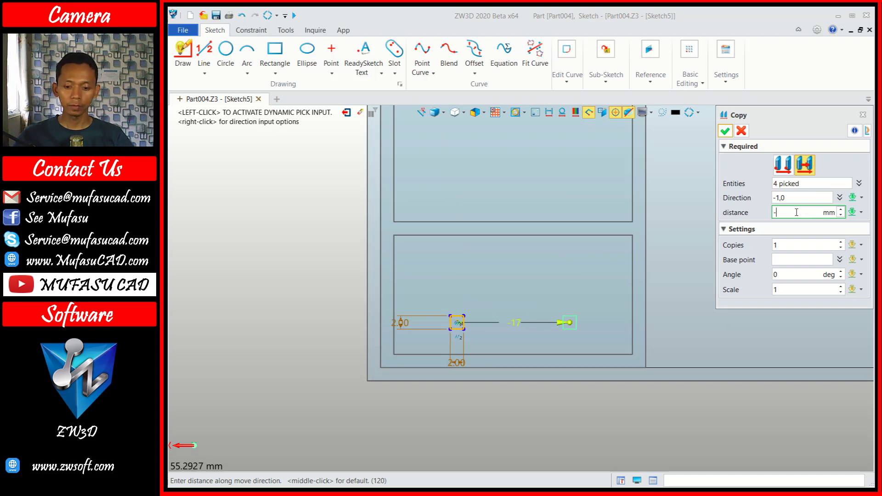
left_click(794, 243)
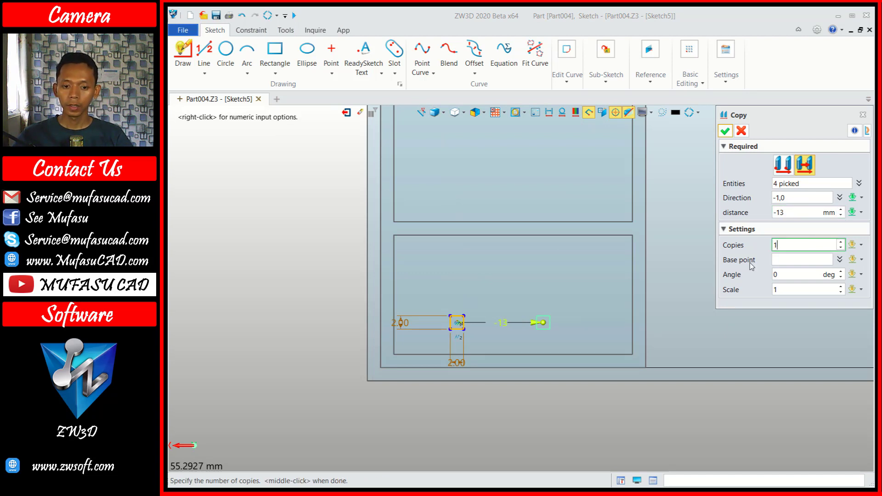
left_click(726, 131)
scroll(527, 354, "up", 1)
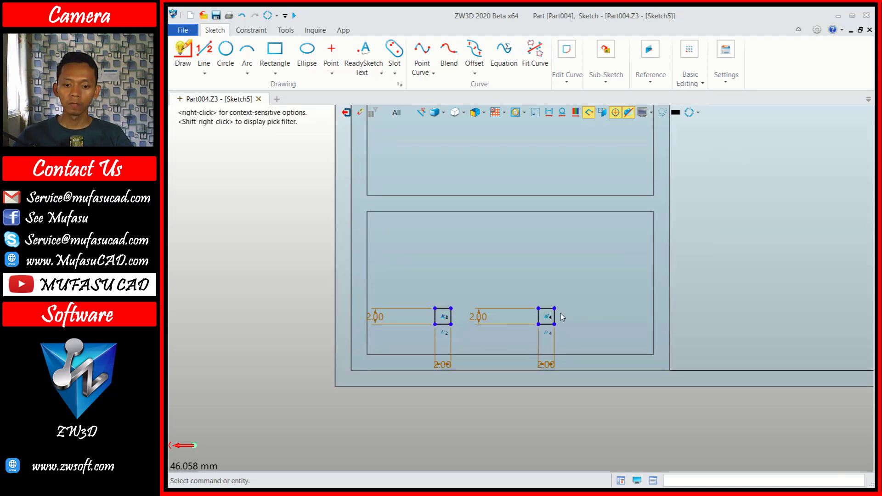
Step: Move both squares point-to-point, starting from the midpoint between their corners
left_click(687, 74)
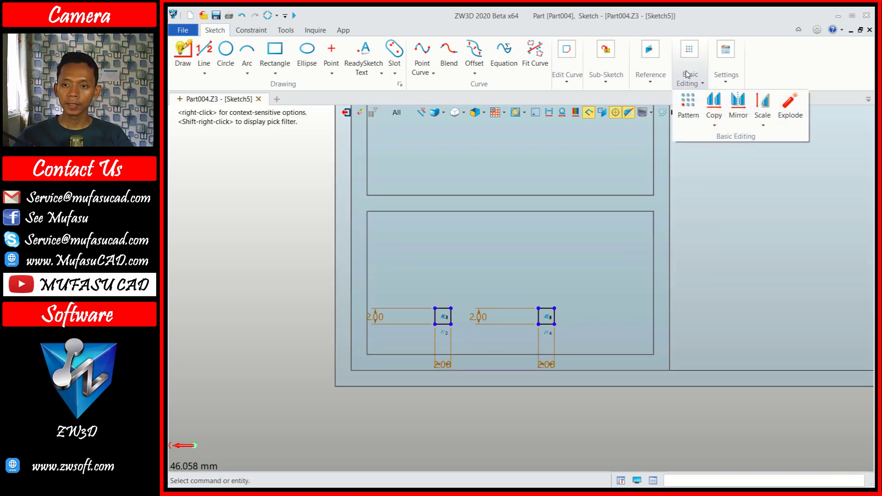
left_click(714, 124)
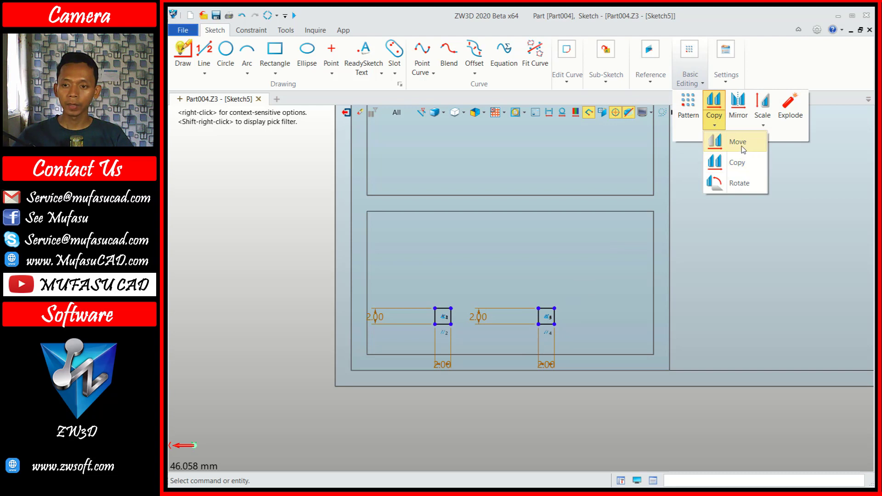
left_click(738, 142)
left_click_drag(580, 282, 417, 348)
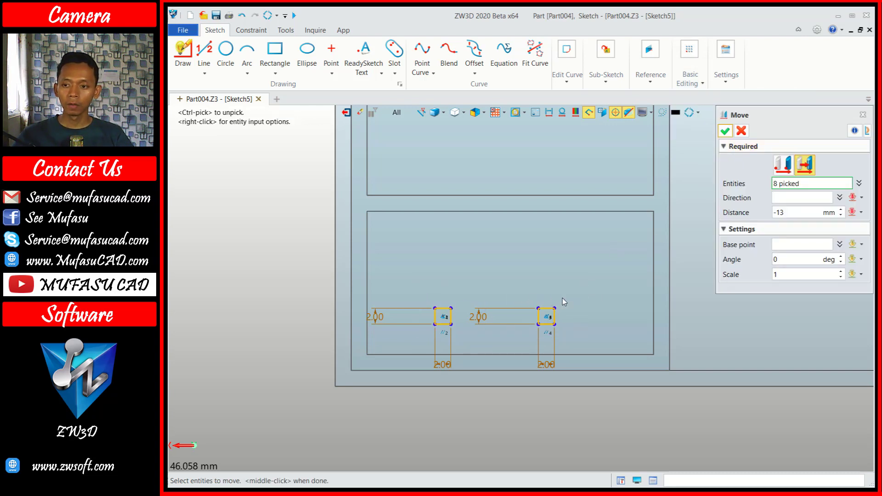
left_click(783, 165)
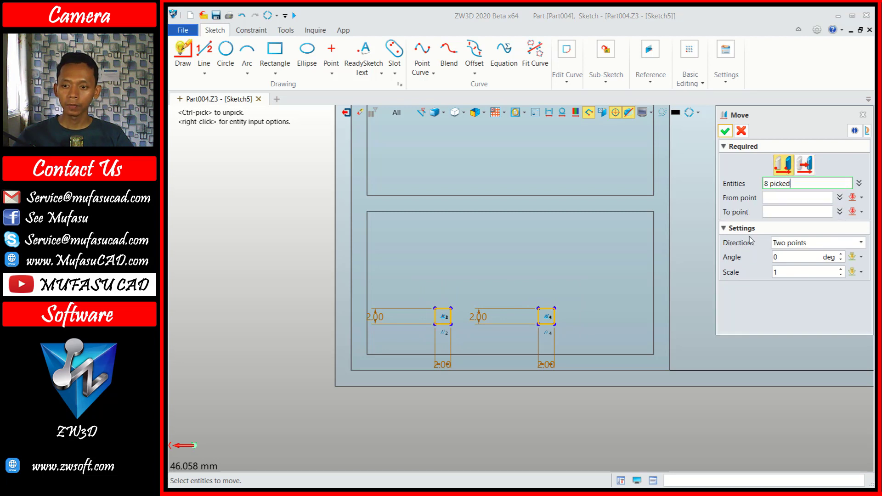
left_click(861, 197)
left_click(803, 294)
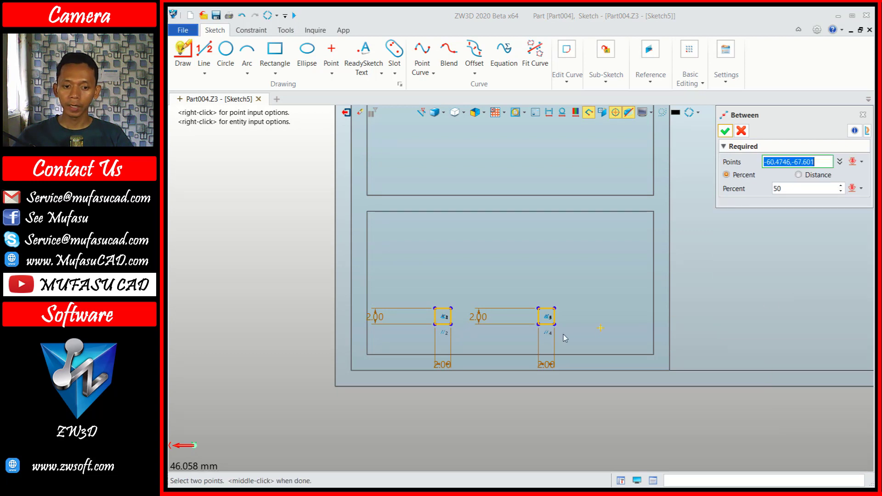
left_click(454, 326)
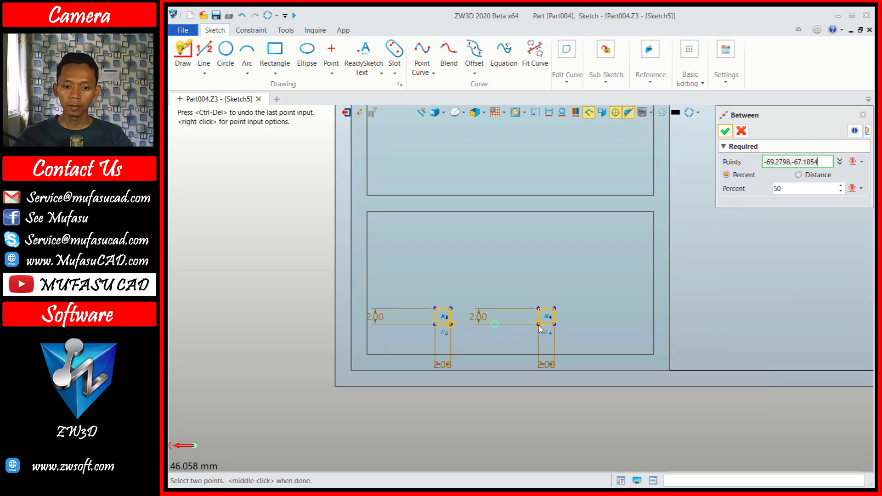
left_click(539, 325)
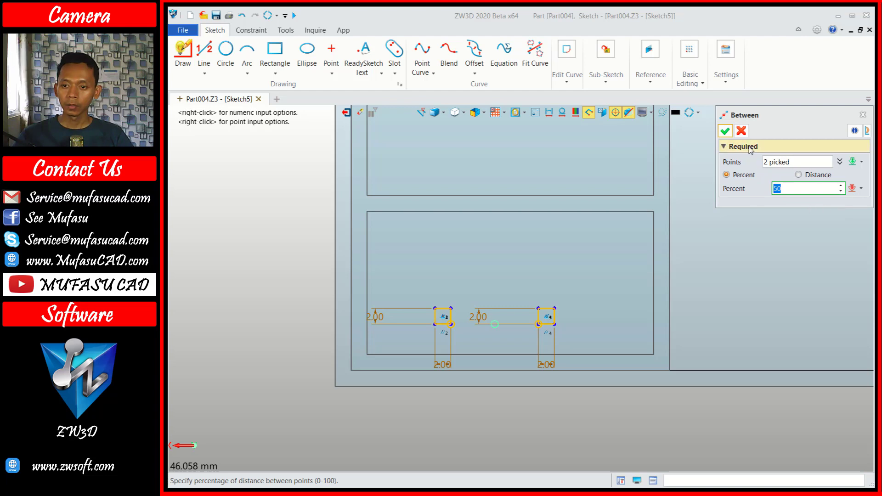
left_click(725, 132)
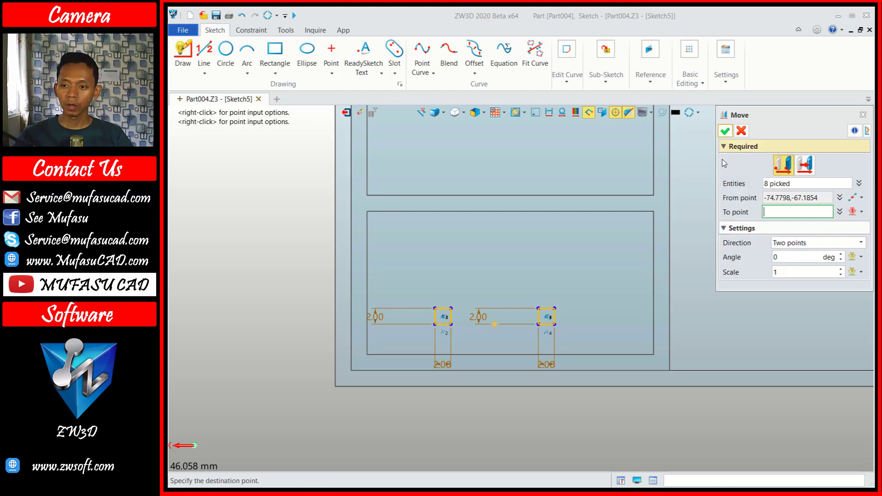
Step: Set the destination 50% between the drawer's bottom corners and apply the move
left_click(862, 212)
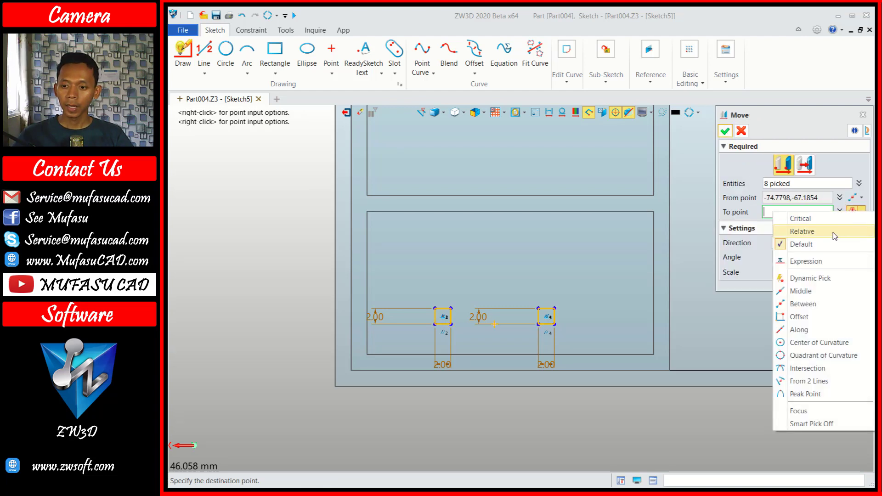
left_click(809, 303)
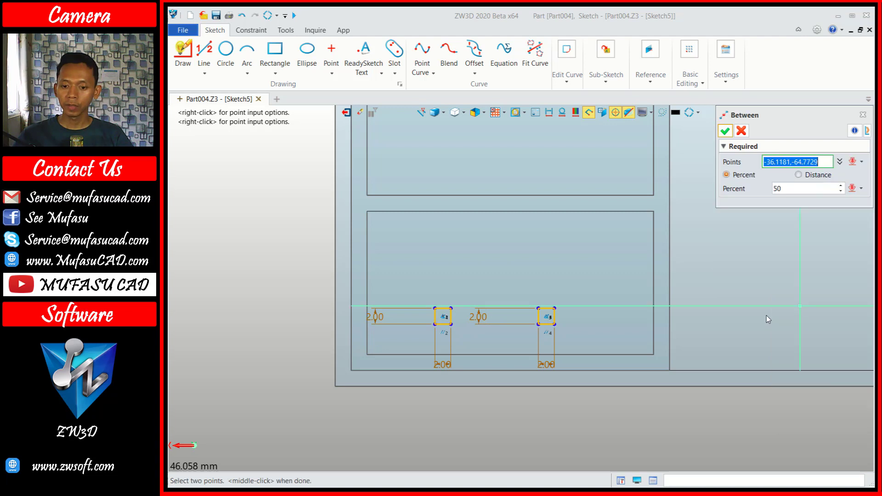
left_click(654, 355)
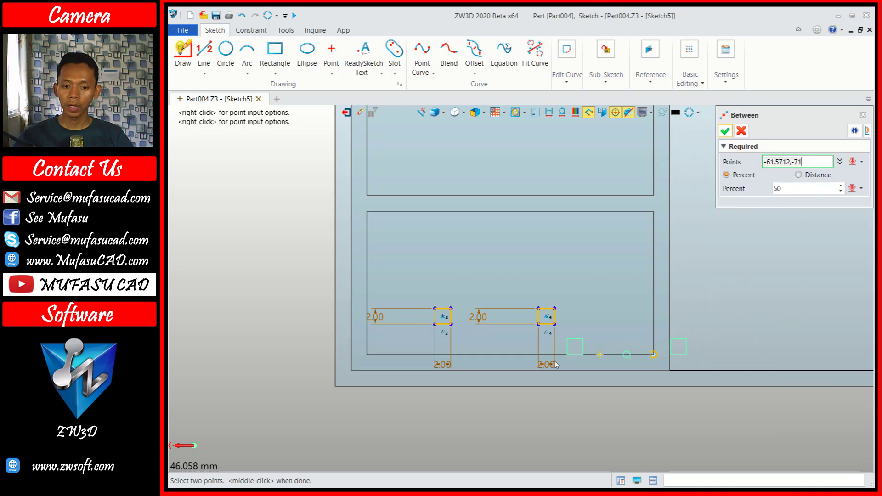
left_click(367, 355)
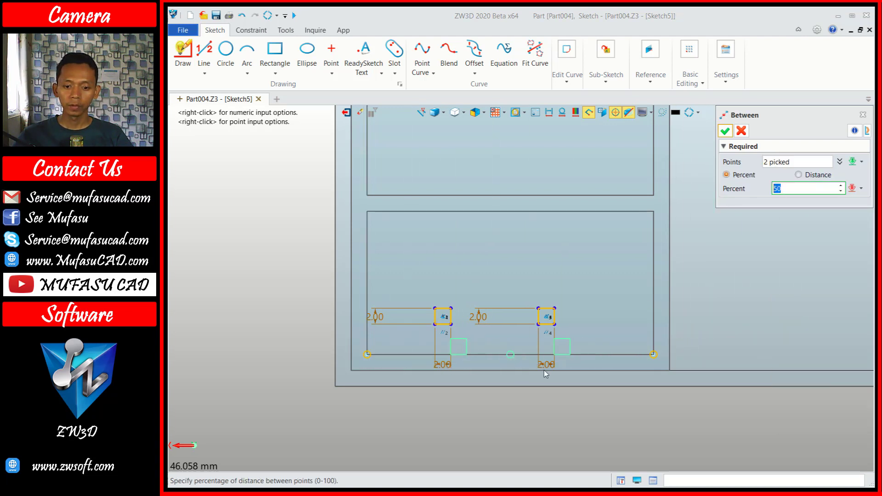
left_click(731, 132)
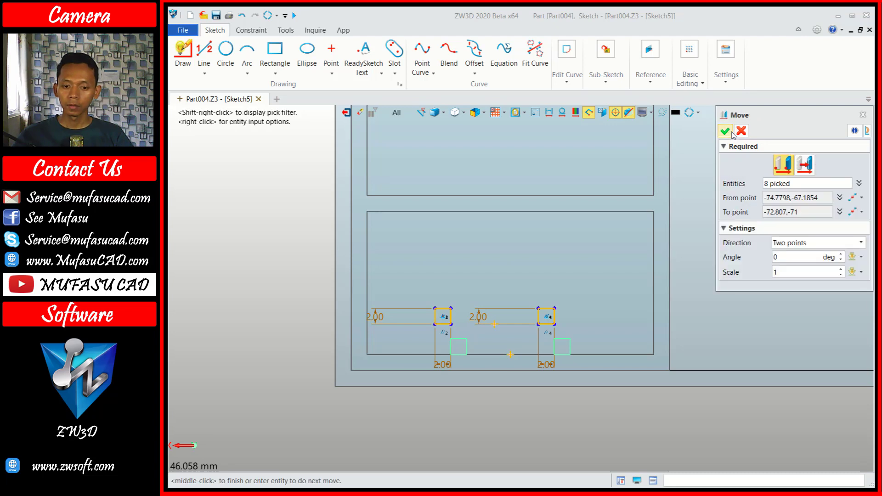
left_click(729, 132)
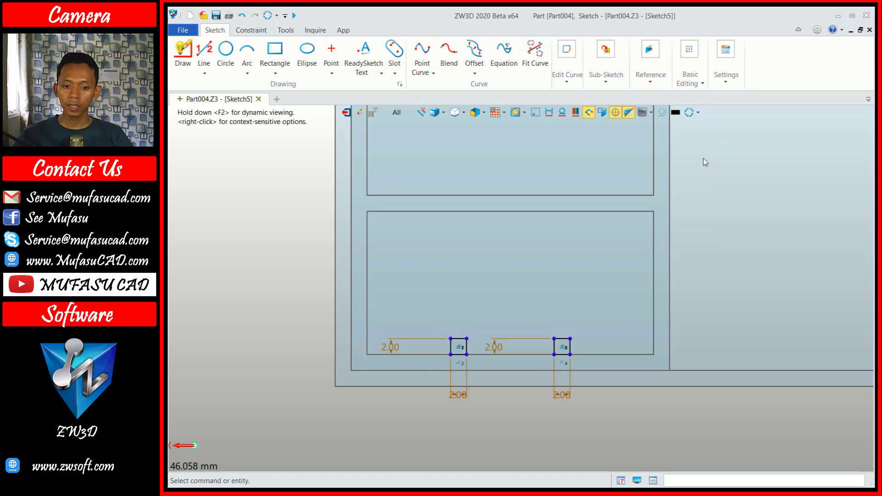
Step: Move both squares and their dimensions 2 mm along the Y Axis
left_click(691, 74)
left_click(715, 121)
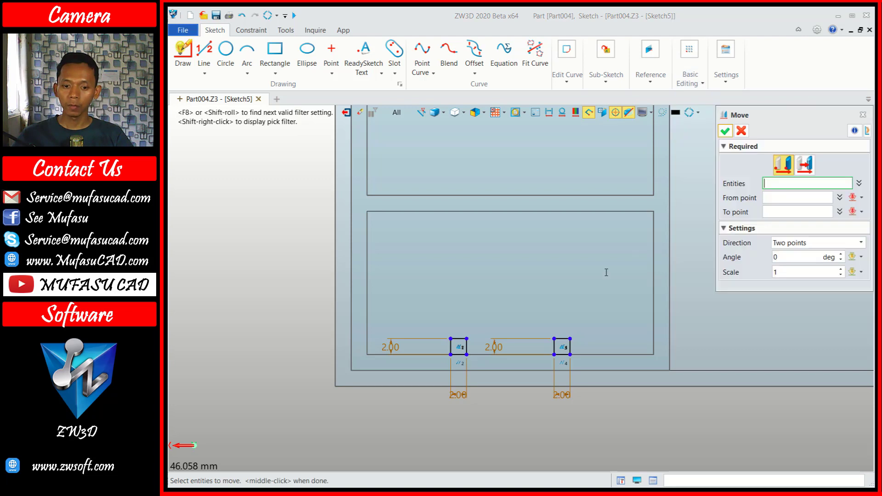
left_click_drag(596, 312, 440, 364)
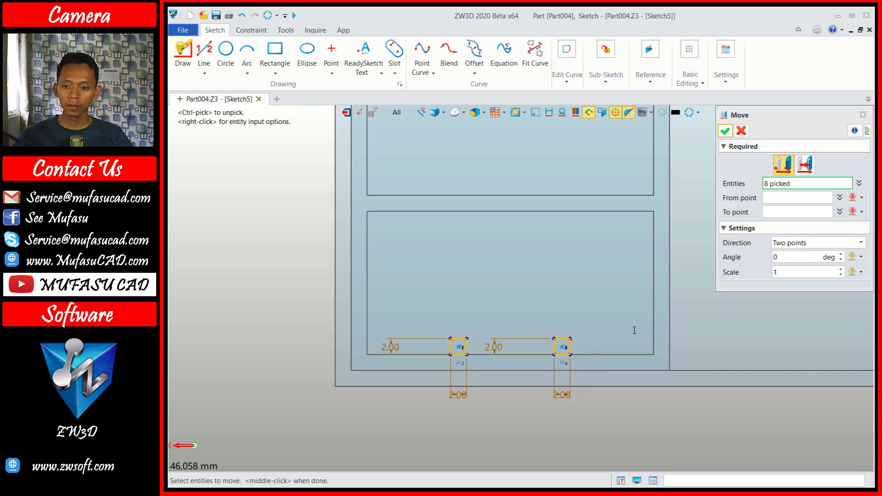
left_click(808, 167)
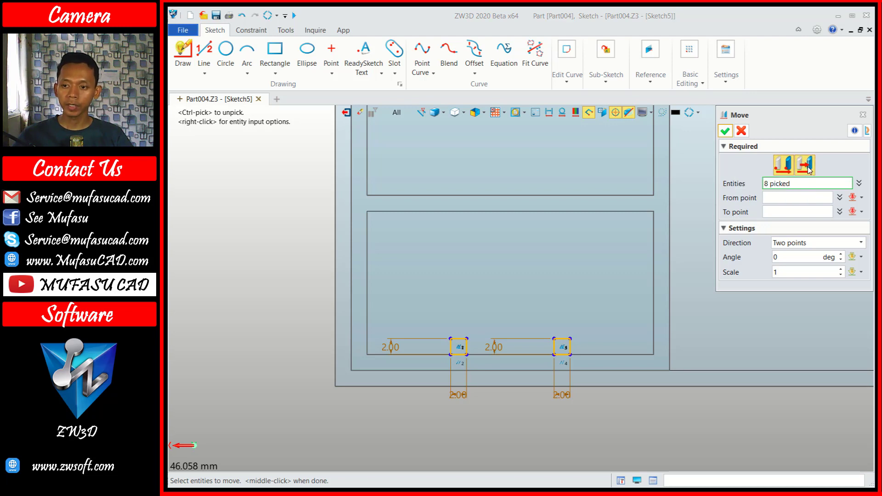
left_click(861, 199)
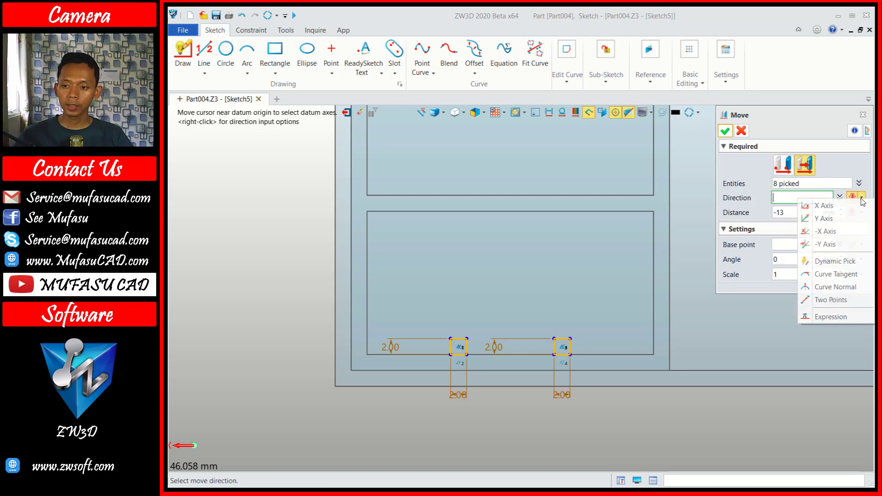
left_click(826, 222)
left_click_drag(510, 442, 509, 317)
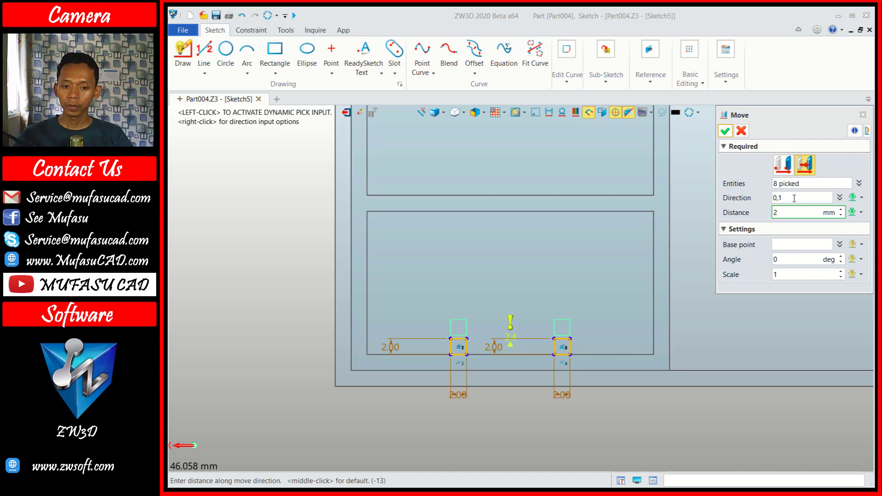
left_click(794, 199)
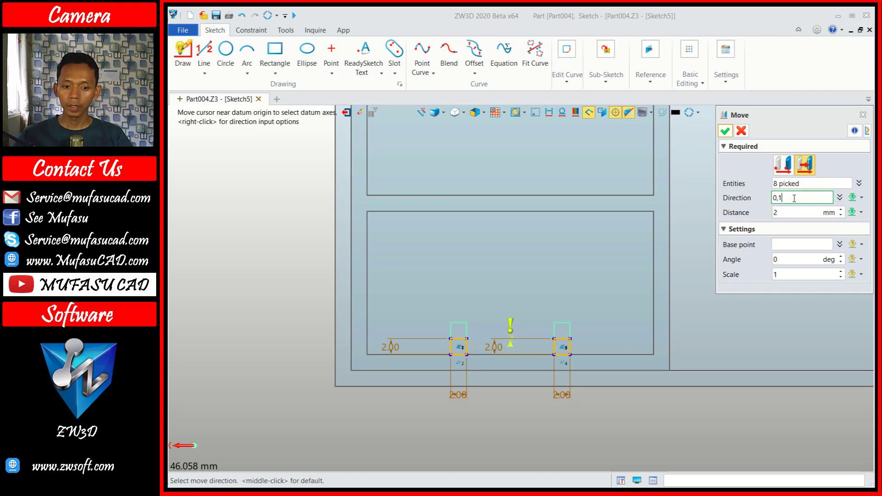
left_click(725, 131)
Step: Exit Sketch5 and turn the view toward the drawer fronts
left_click(346, 112)
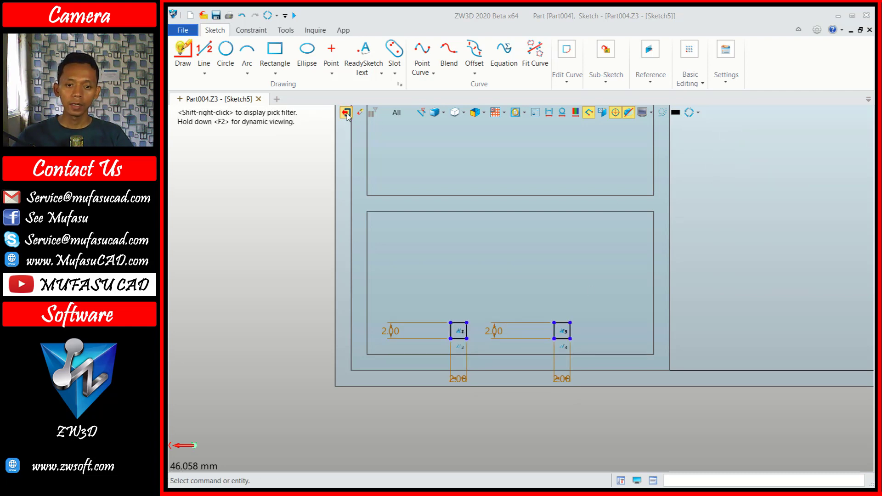
mouse_move(684, 229)
middle_mouse_down()
mouse_move(679, 197)
mouse_move(656, 211)
middle_mouse_up()
scroll(591, 223, "up", 3)
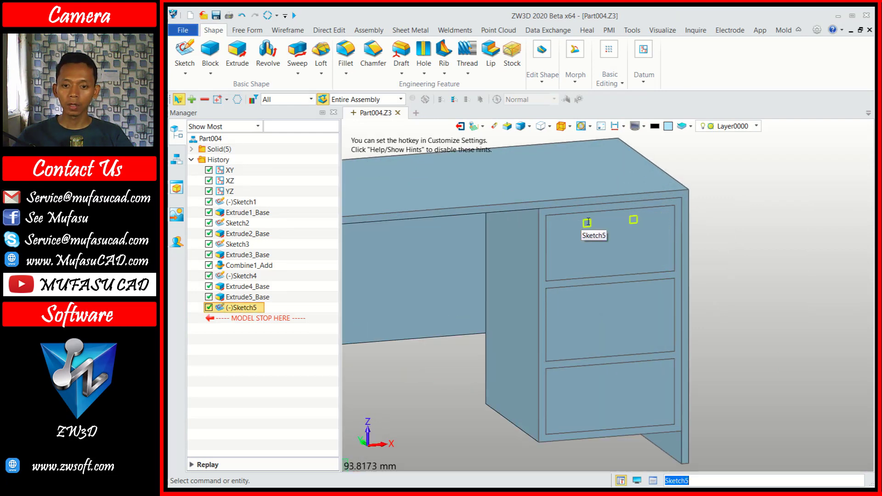
scroll(591, 222, "up", 1)
Step: Extrude Sketch5's two squares 3 mm outward as small knobs
left_click(238, 51)
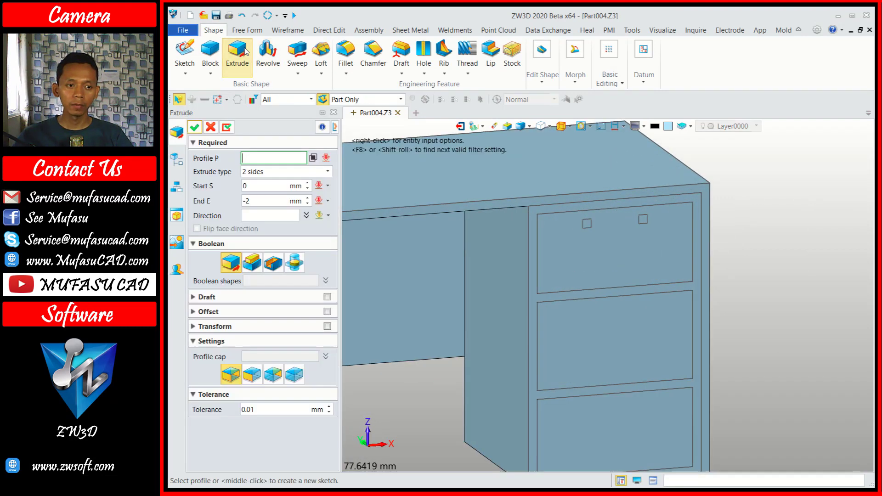
left_click(587, 224)
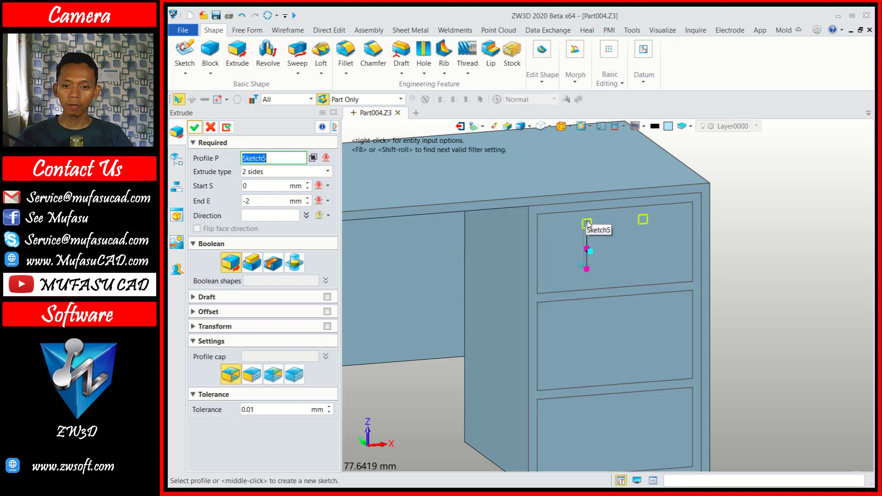
scroll(589, 223, "up", 1)
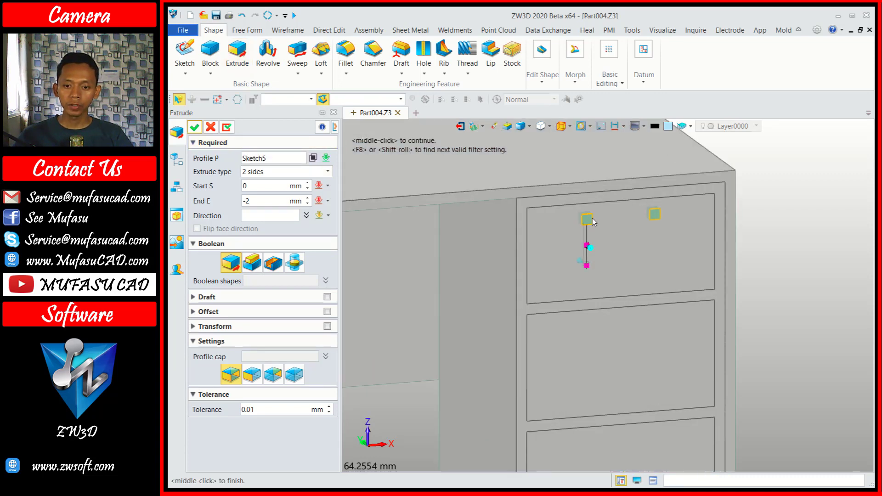
left_click(266, 206)
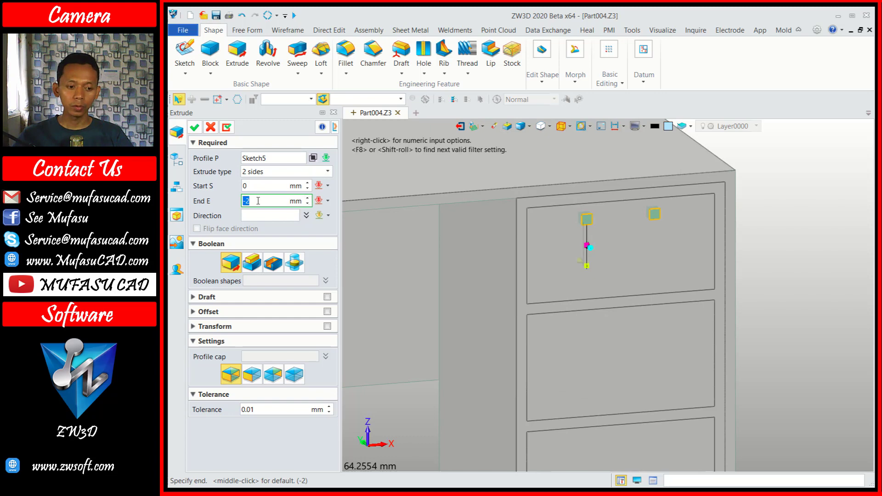
type("3")
key("Return")
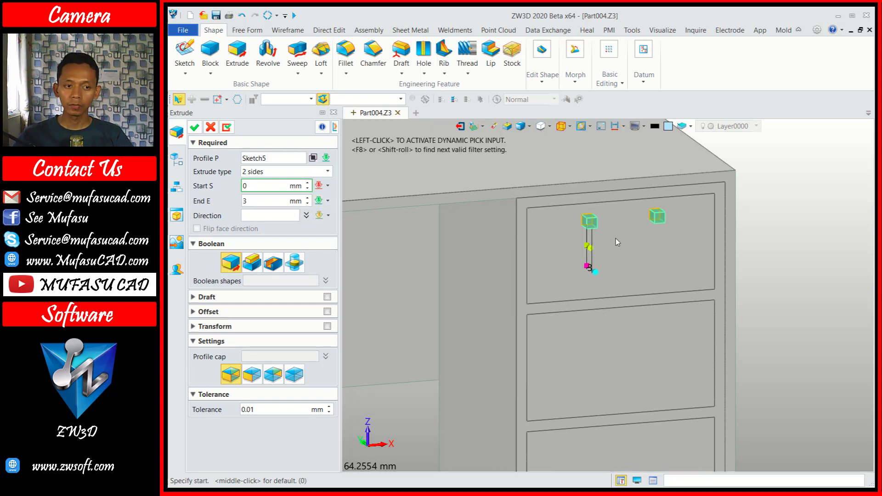
left_click(194, 127)
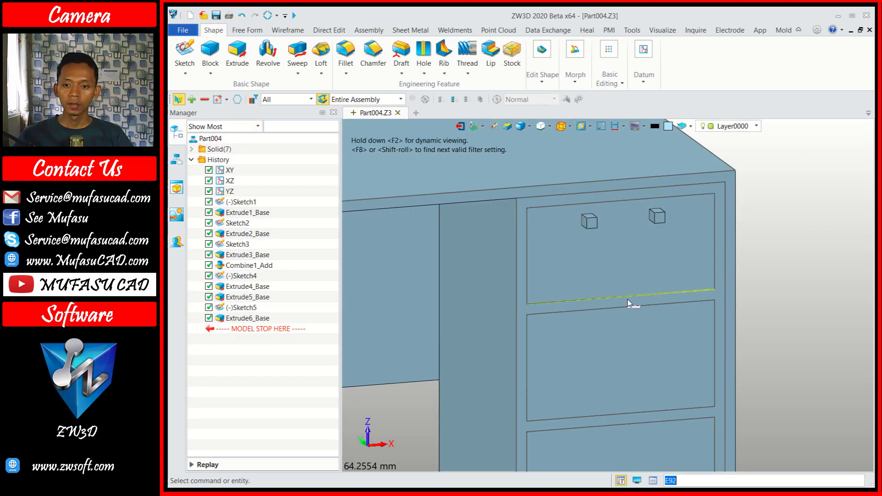
middle_click_drag(627, 299, 648, 307)
scroll(657, 215, "up", 2)
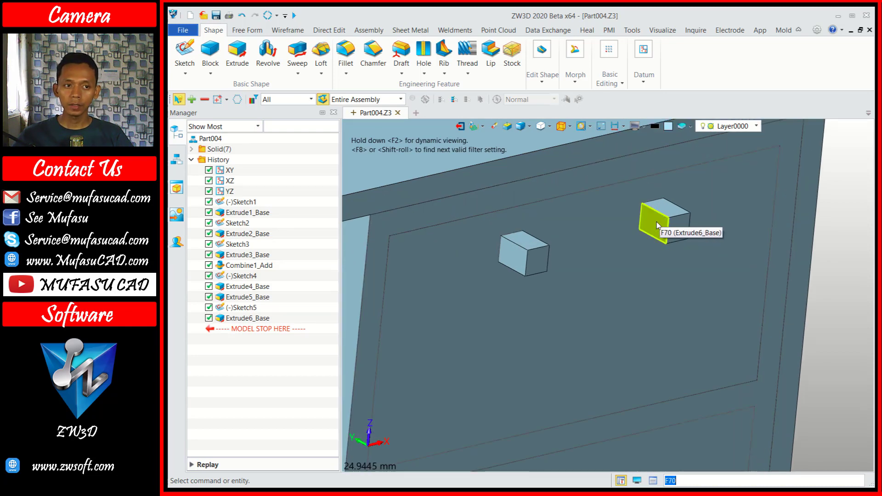
Step: Start a new sketch on the right post's side face (F70)
left_click(184, 50)
left_click(652, 225)
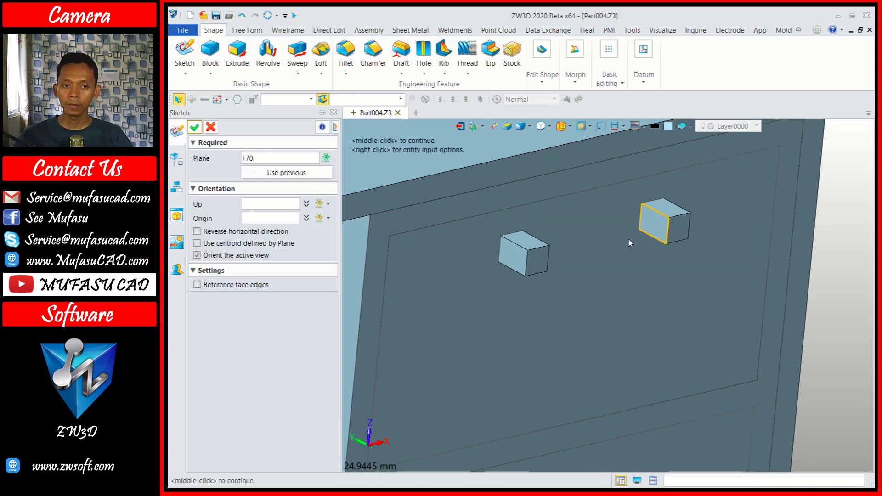
left_click(195, 127)
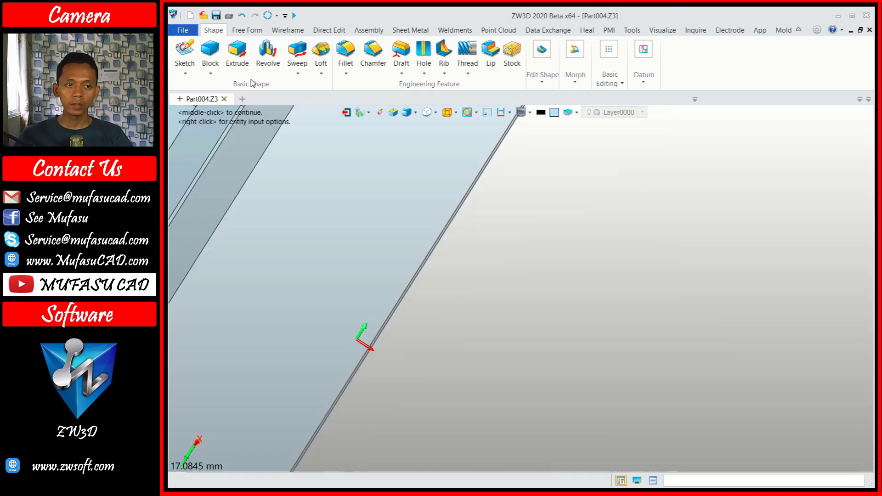
Step: Draw a 2 x 1.5 mm rectangle at the post corner and exit the sketch
left_click(275, 50)
scroll(528, 276, "down", 4)
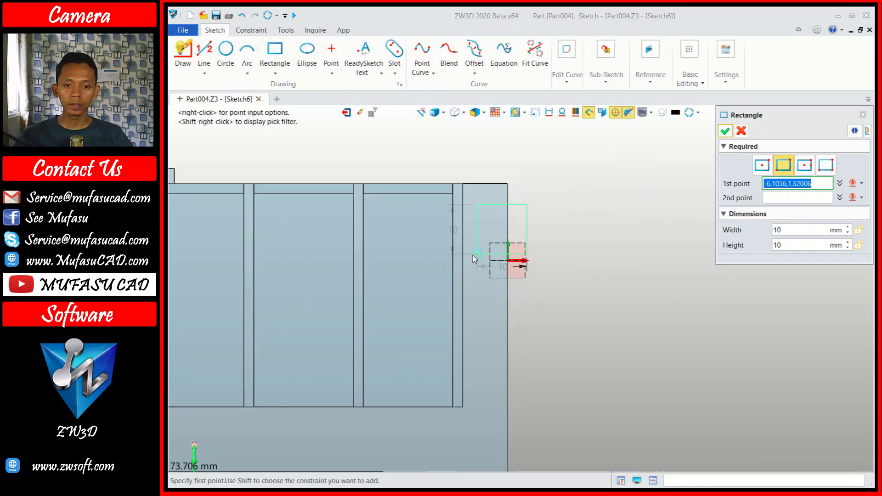
mouse_move(528, 276)
right_mouse_down()
mouse_move(460, 257)
mouse_move(429, 224)
right_mouse_up()
scroll(430, 225, "up", 8)
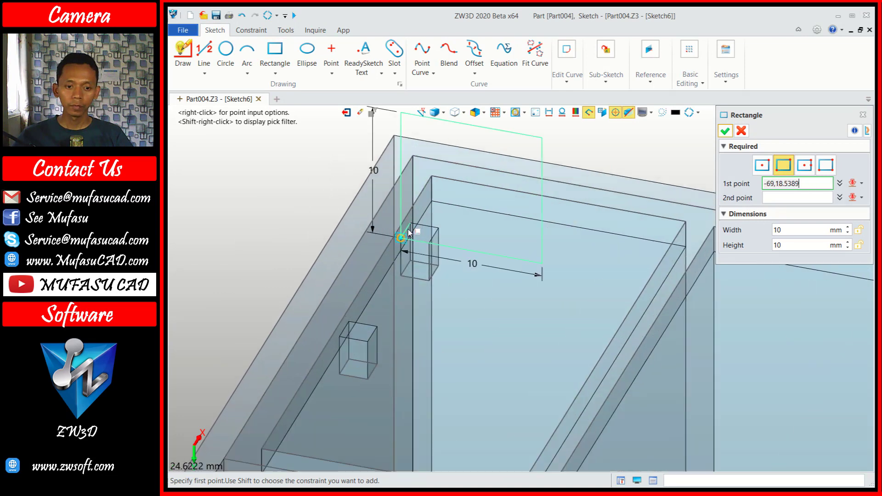
left_click(379, 242)
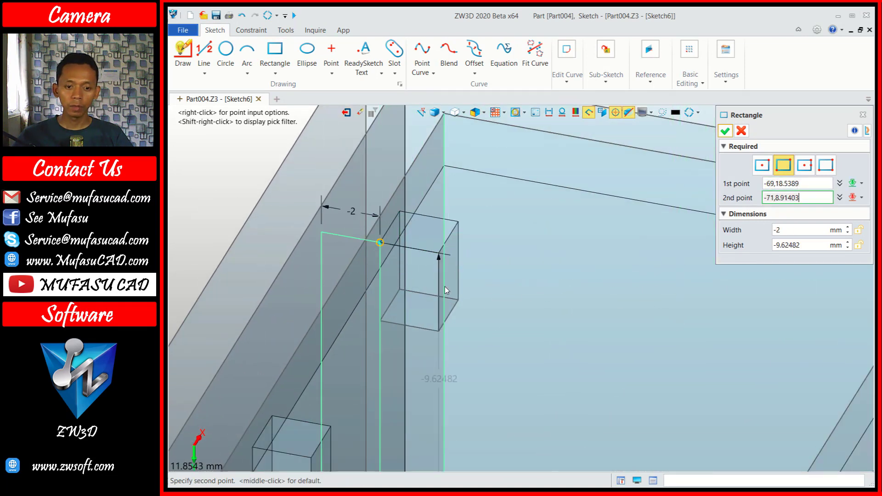
left_click(438, 288)
scroll(508, 276, "down", 2)
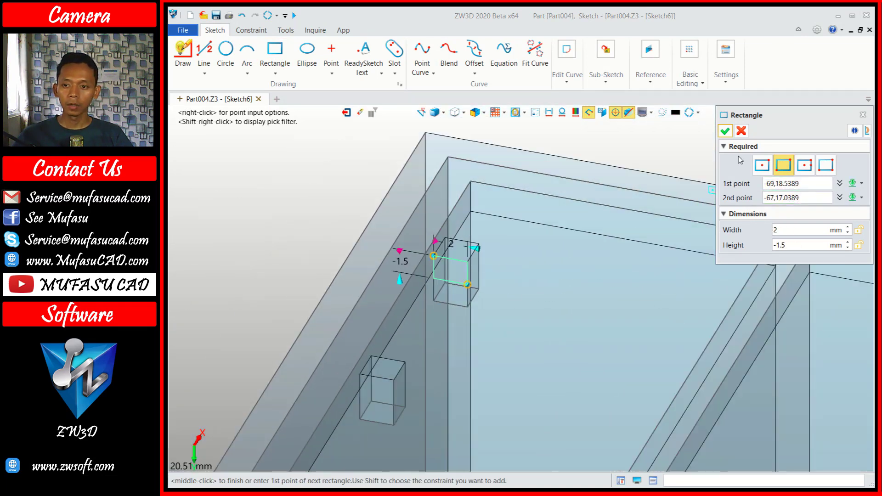
left_click(726, 131)
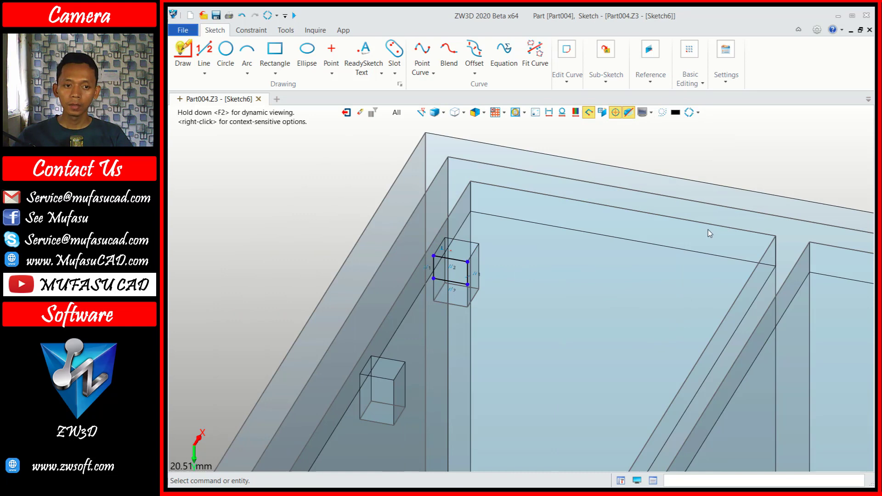
left_click(346, 112)
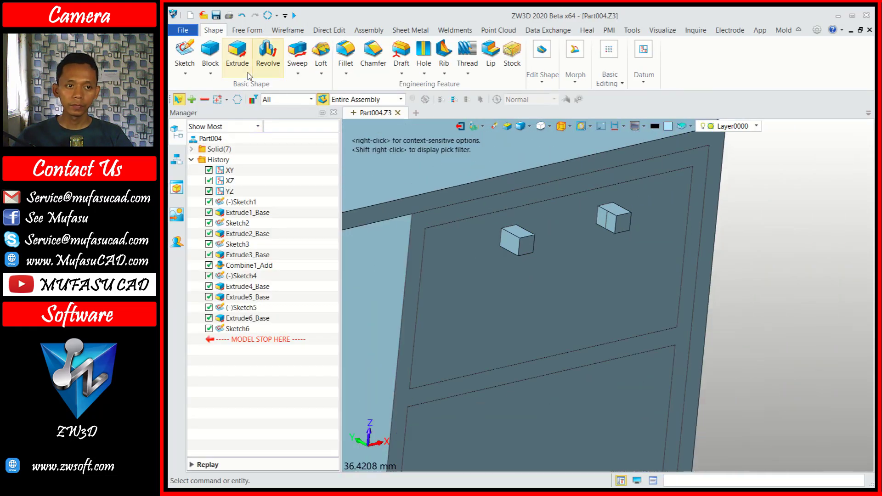
Step: Start an extrusion using the whole of Sketch6 as the handle-bar profile
left_click(237, 53)
left_click(617, 220)
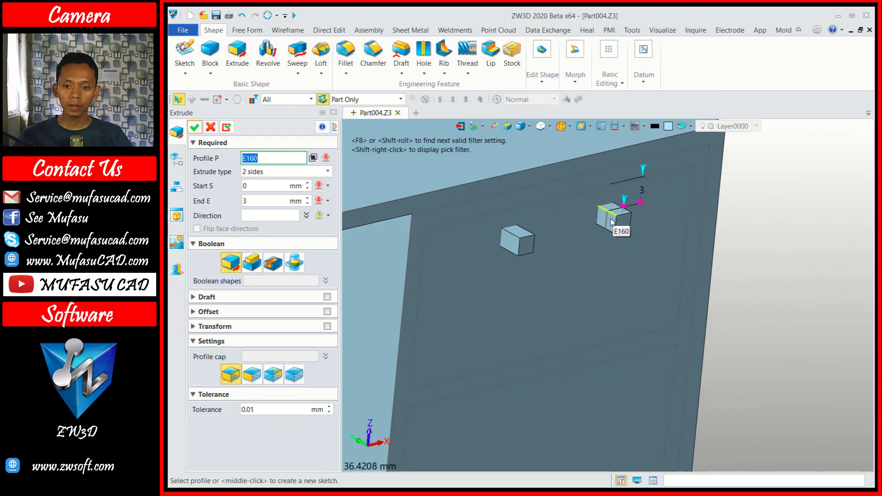
middle_click(599, 246)
middle_click(603, 253)
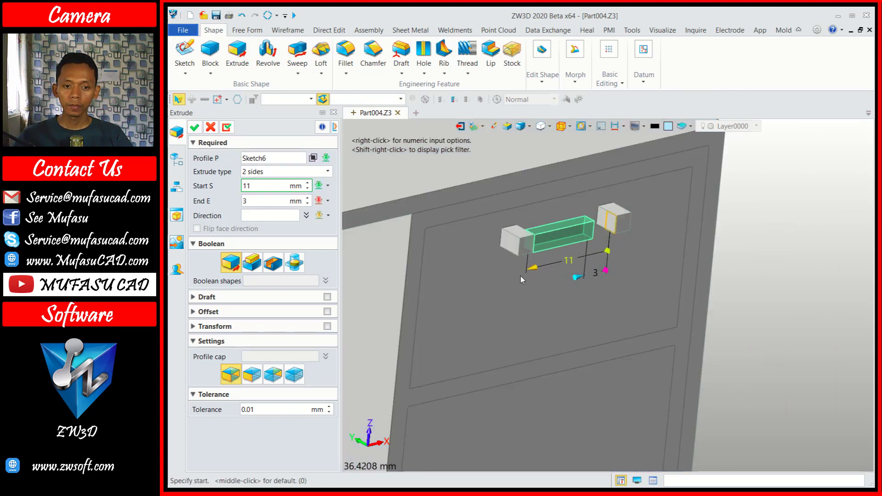
Step: Make the extrusion one-sided with an 11 mm end distance and accept it
left_click(520, 277)
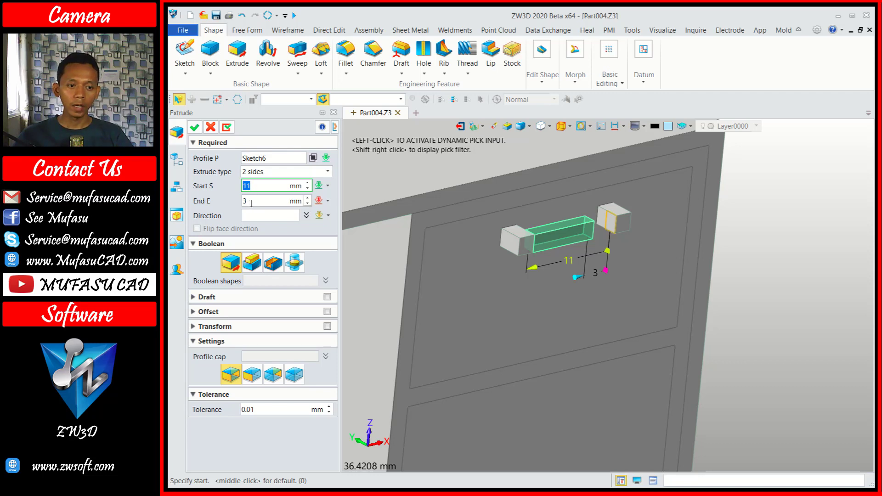
left_click(258, 173)
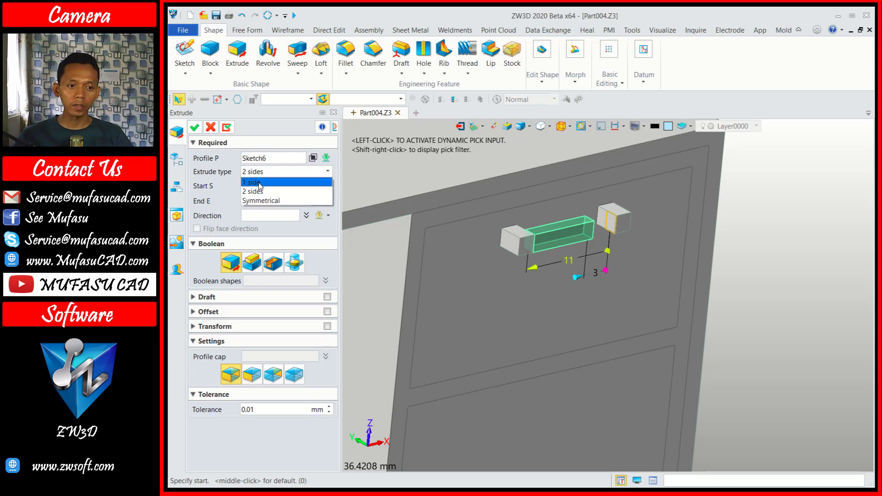
left_click(260, 182)
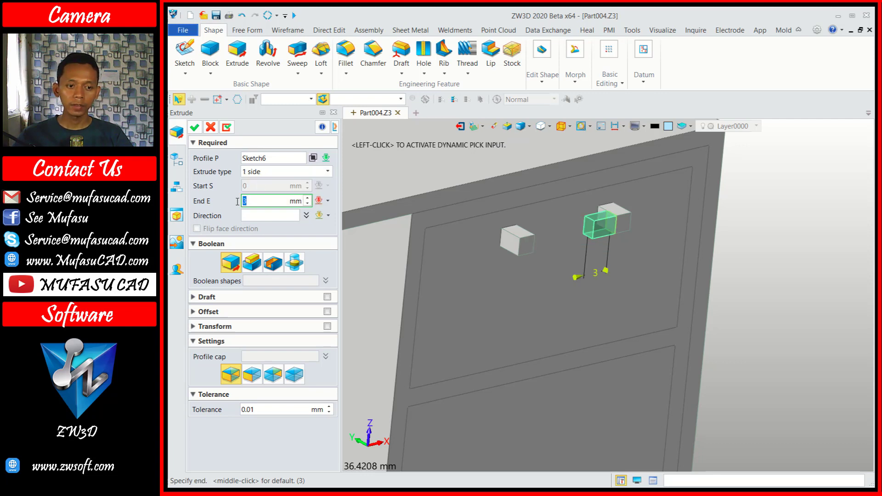
type("13")
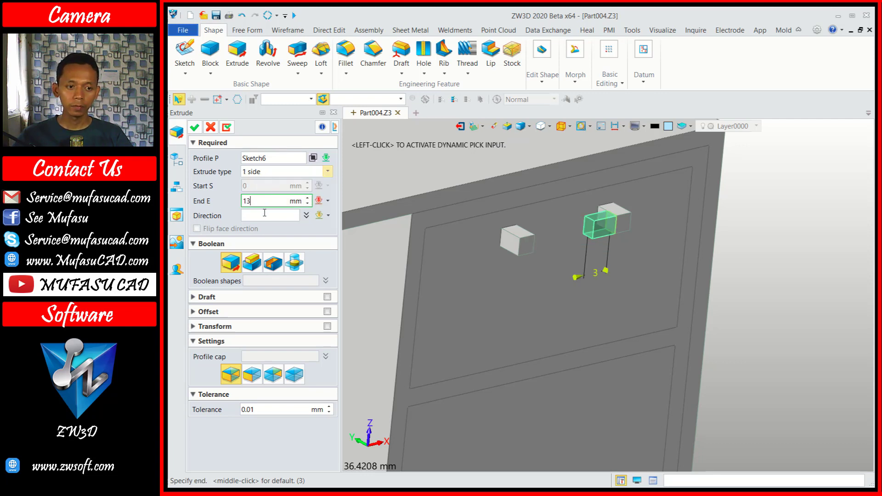
left_click(265, 215)
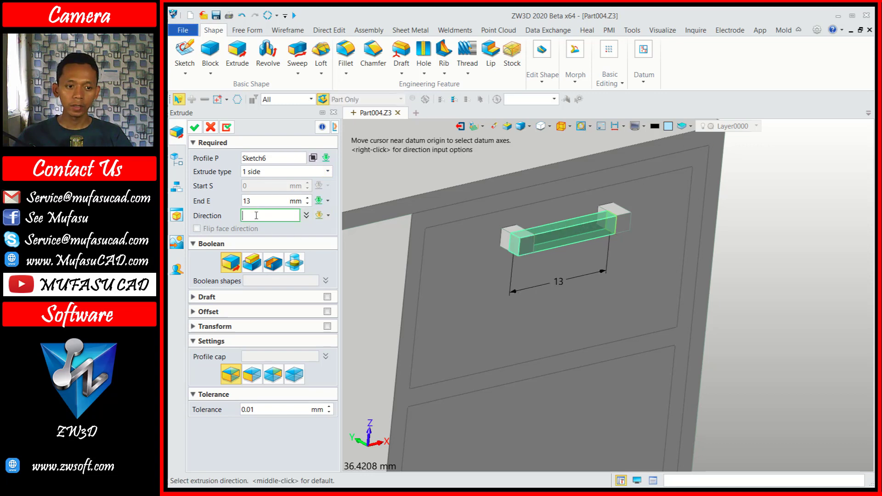
left_click(260, 200)
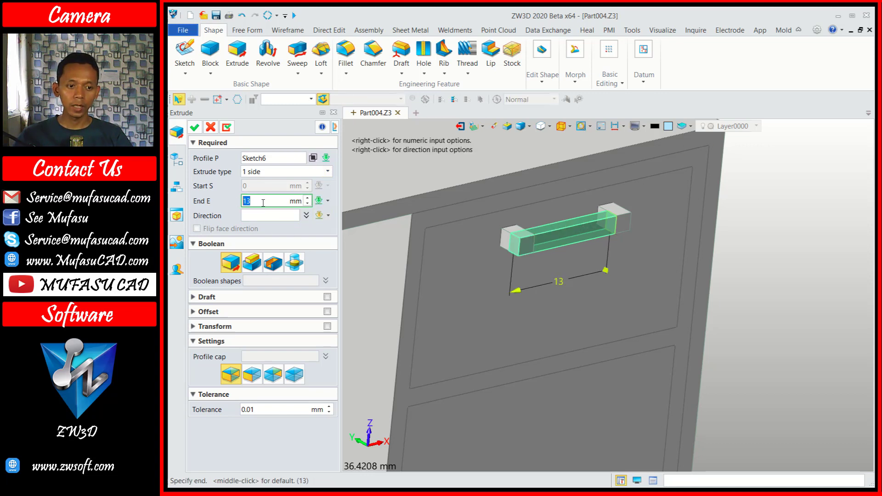
type("11")
left_click(263, 216)
middle_click(544, 227)
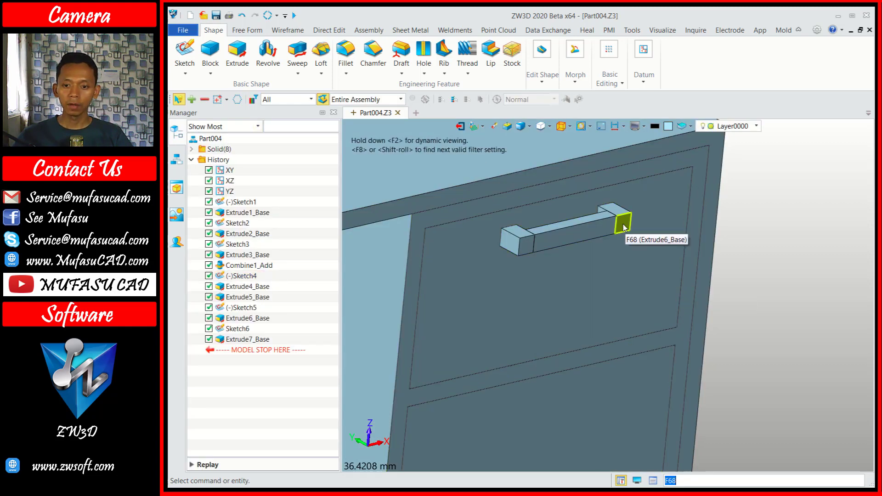
Step: Add Shape with the bar as base and both end blocks as added shapes
left_click(550, 78)
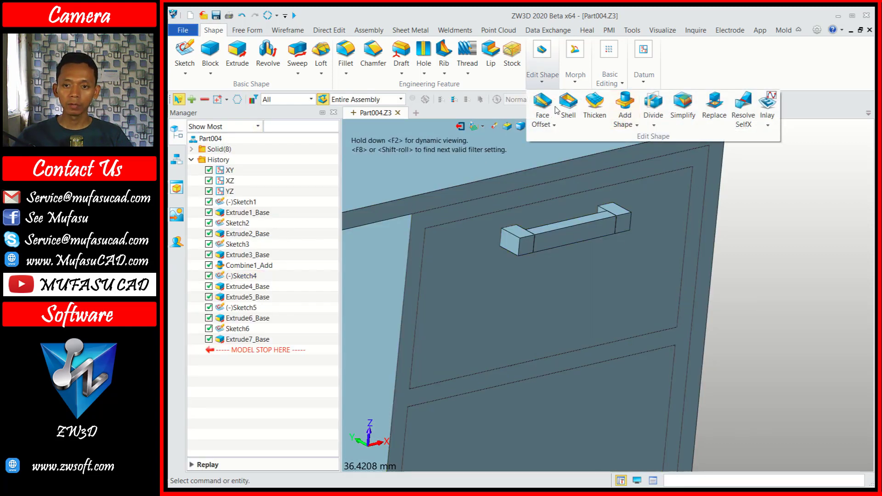
left_click(628, 111)
left_click(584, 232)
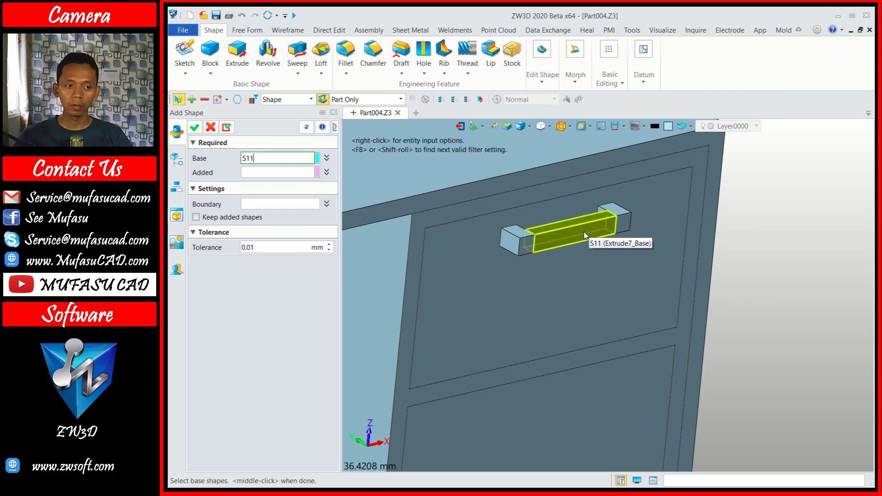
left_click(583, 232)
left_click(281, 172)
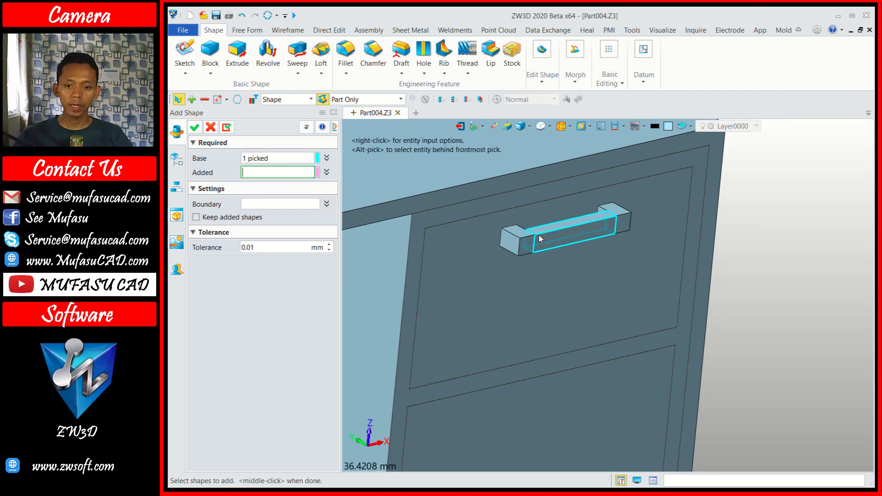
left_click(526, 242)
left_click(622, 226)
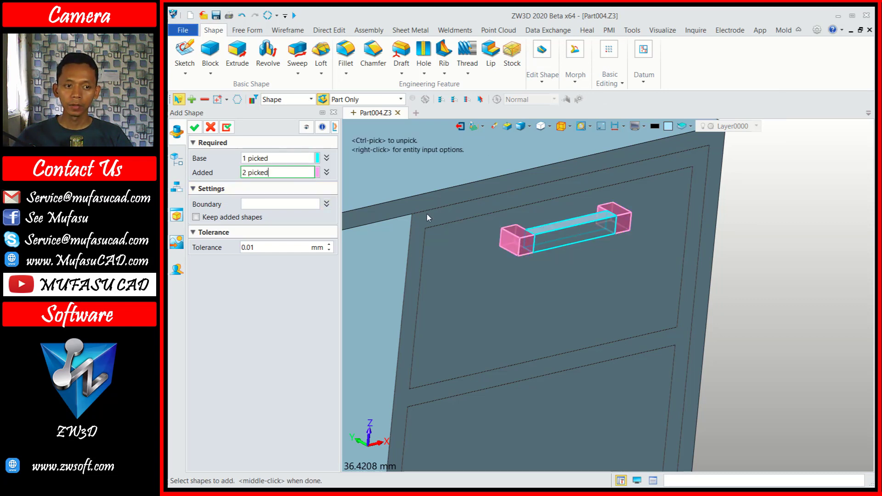
left_click(195, 127)
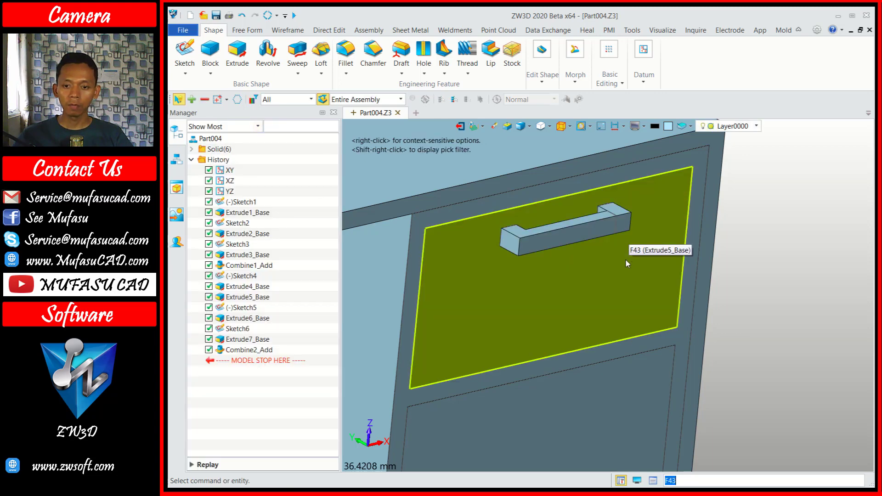
scroll(625, 261, "down", 3)
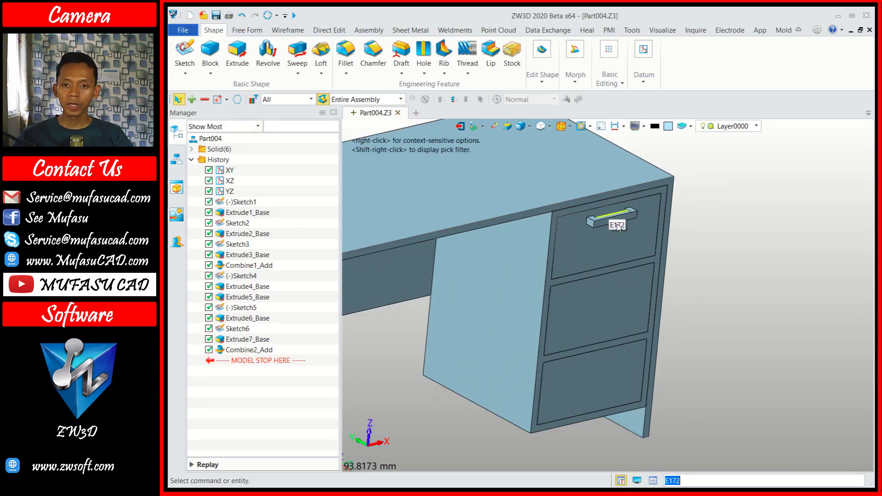
Step: Copy Combine2_Add point-to-point from the top drawer corner to the middle and bottom drawer corners
left_click(610, 79)
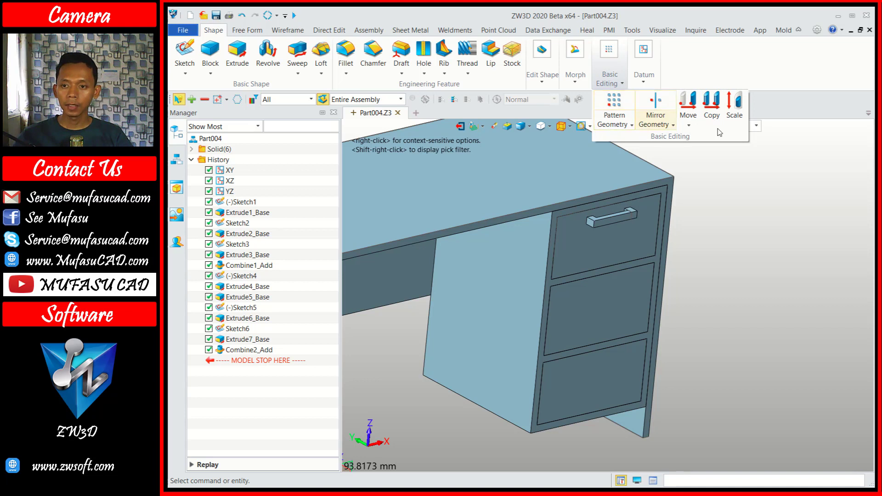
left_click(711, 105)
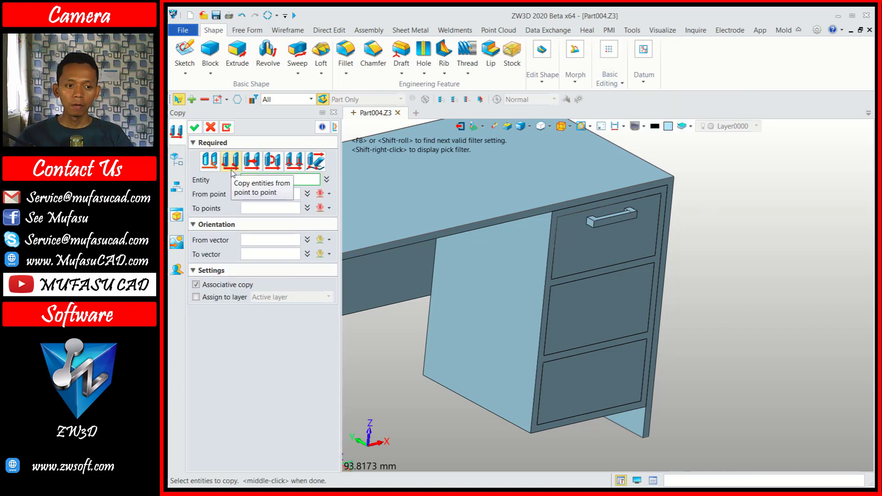
left_click(177, 159)
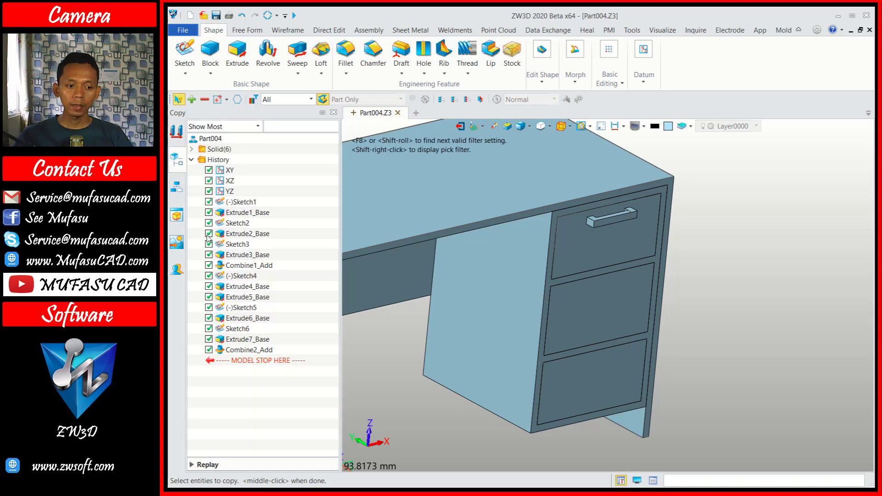
left_click(263, 352)
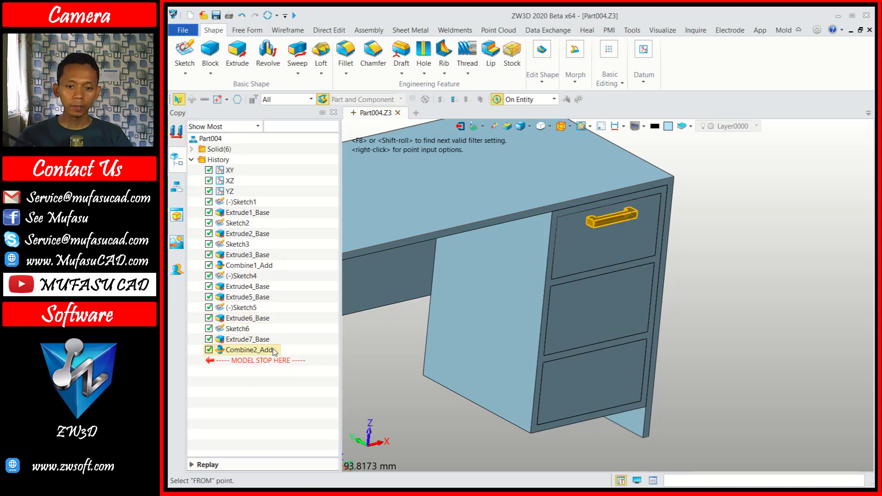
left_click(177, 131)
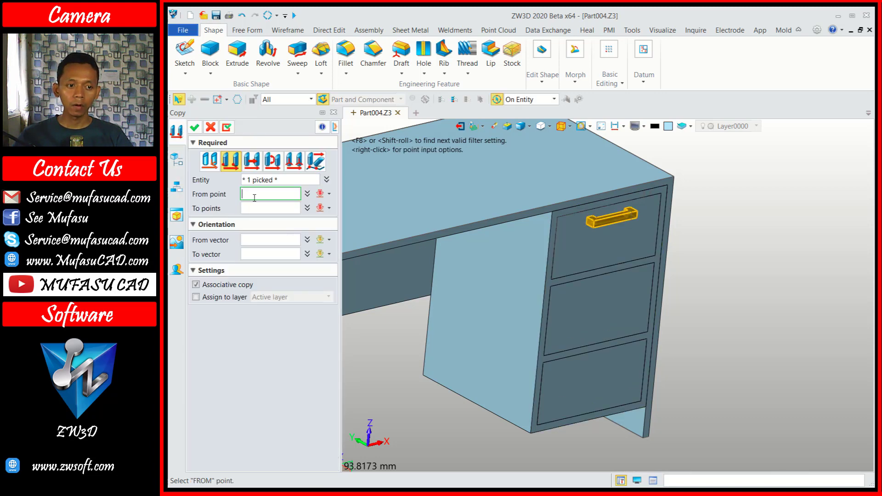
left_click(558, 218)
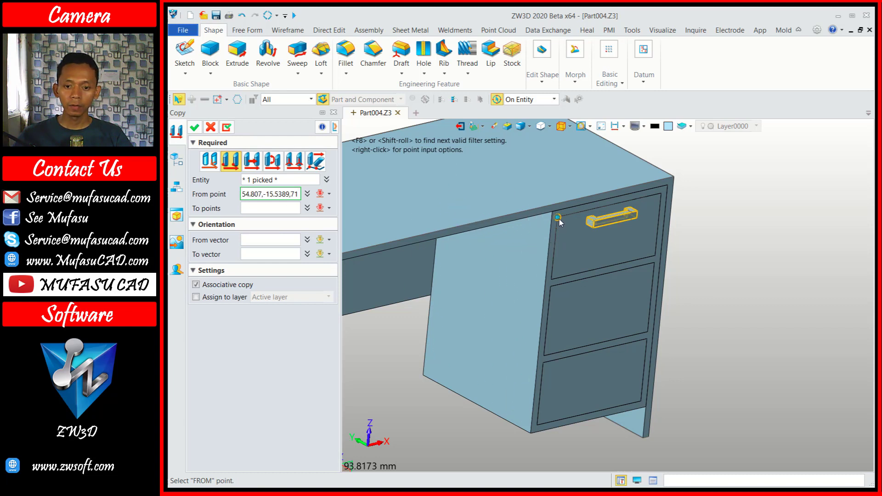
left_click(551, 286)
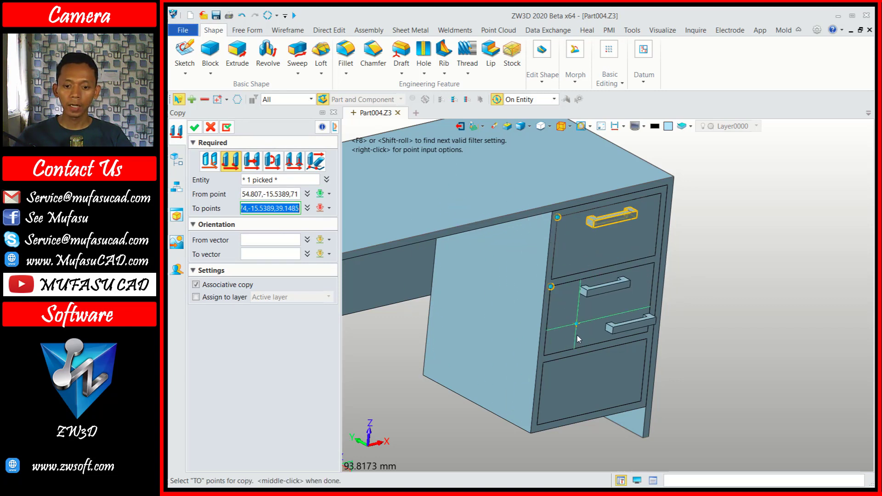
left_click(545, 364)
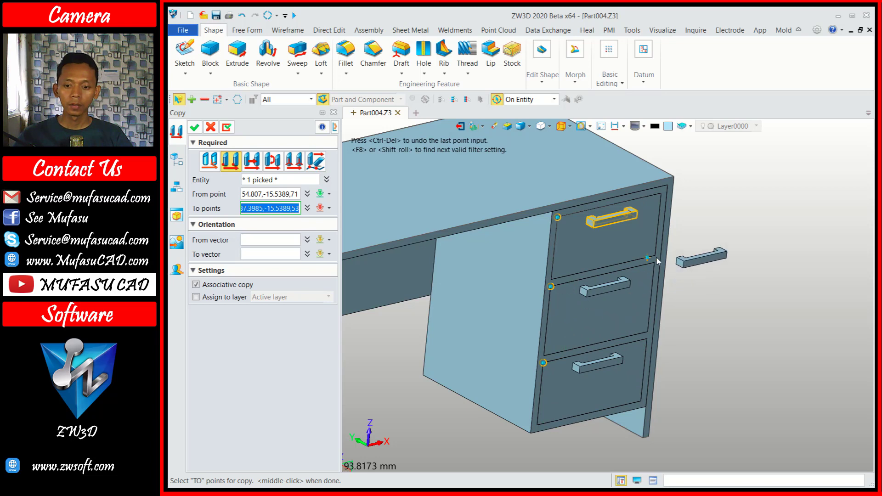
middle_click(711, 244)
Step: Orbit the view to show the whole desk with all three drawer handles
middle_click_drag(690, 264, 758, 228)
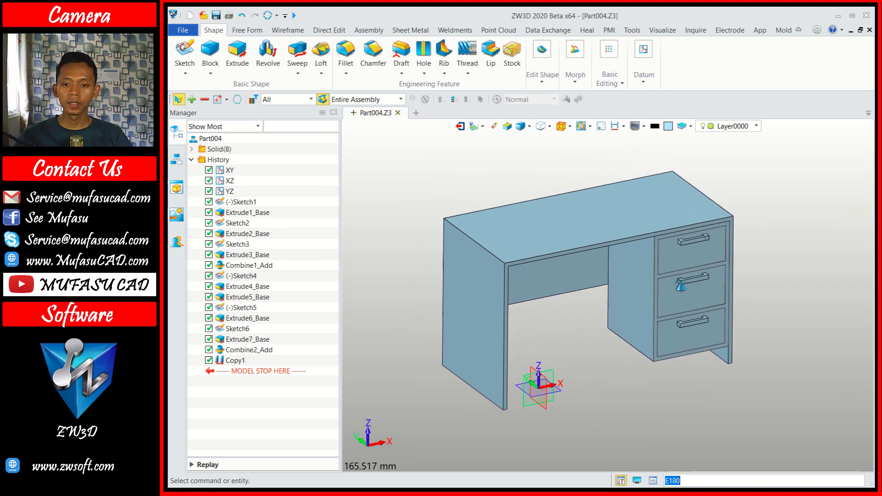